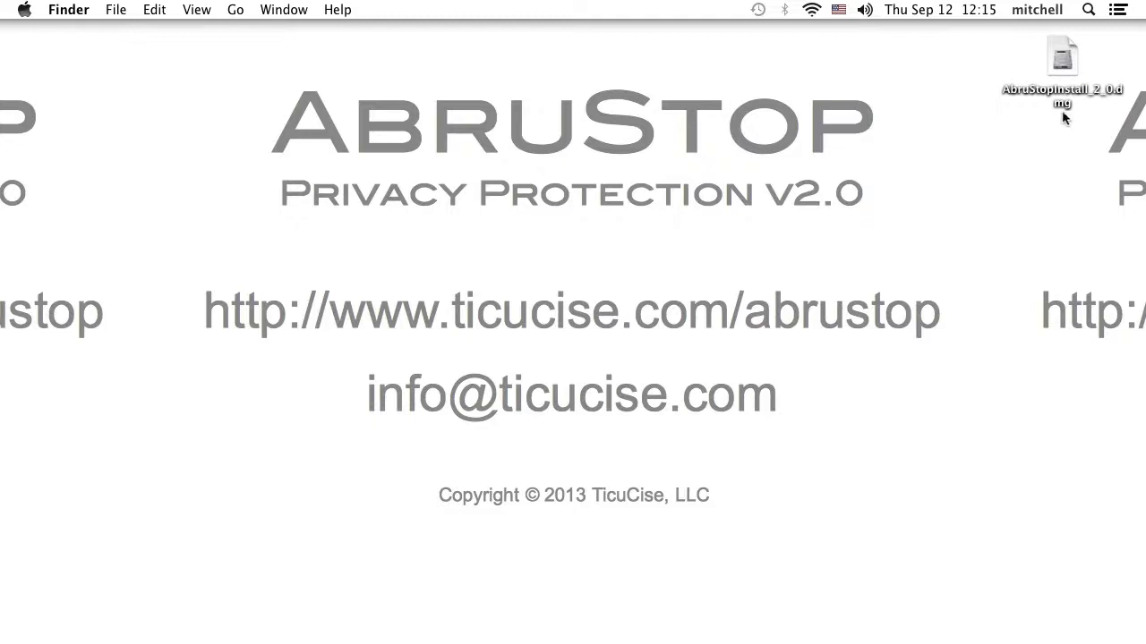
- Mount AbruStopInstall_2_0.dmg and launch AbruStopInstall.pkg to start the AbruStop installer
double_click(1071, 71)
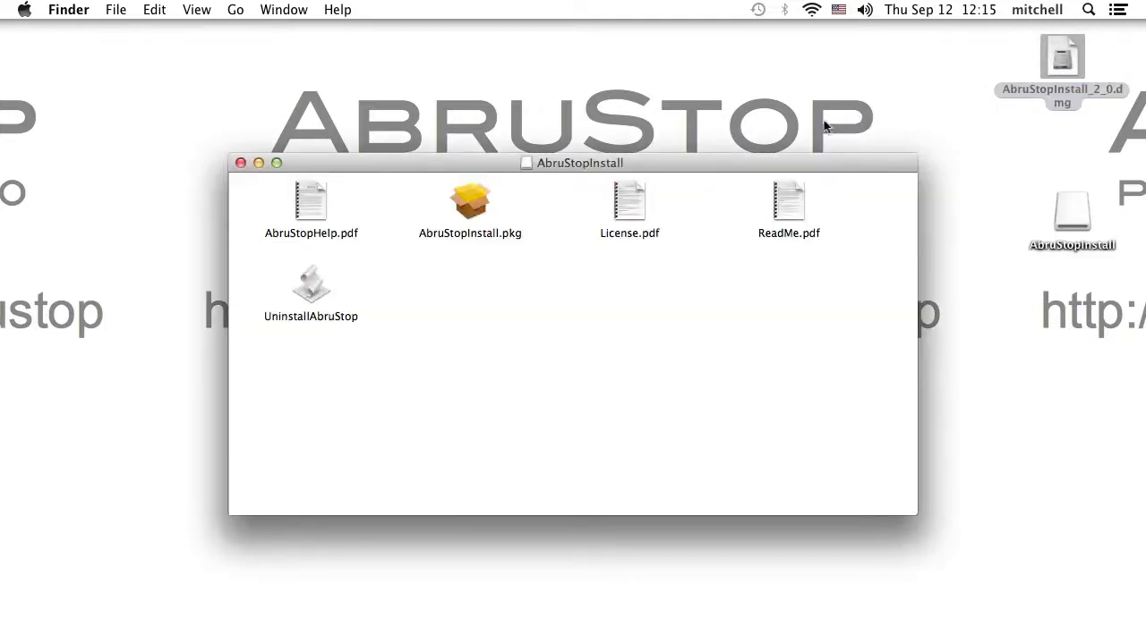
left_click(309, 300)
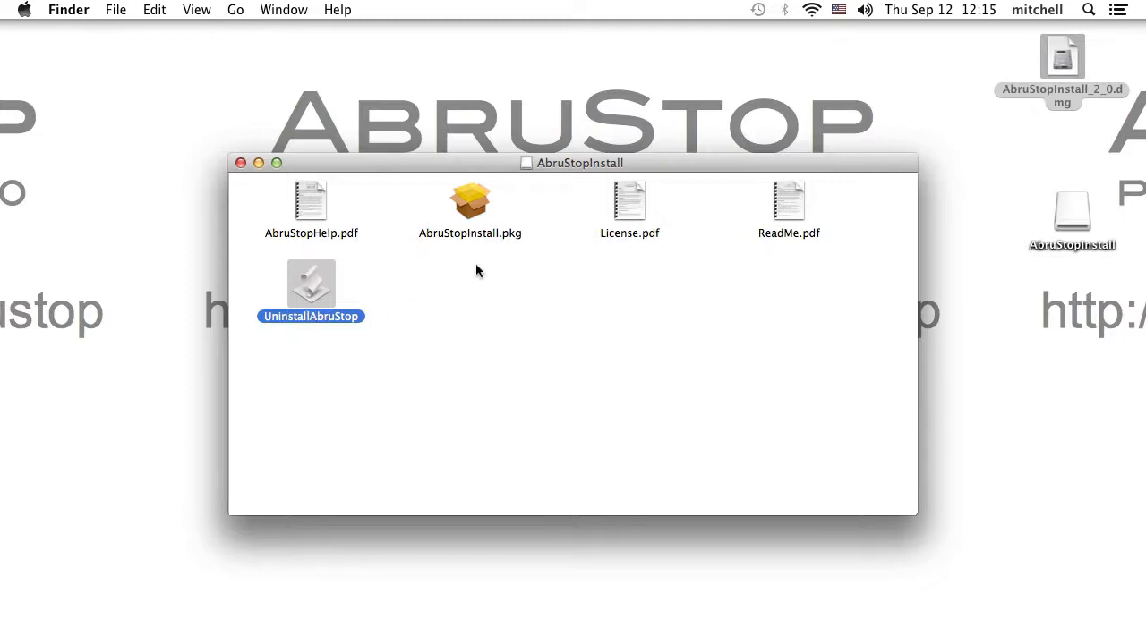
left_click(453, 239)
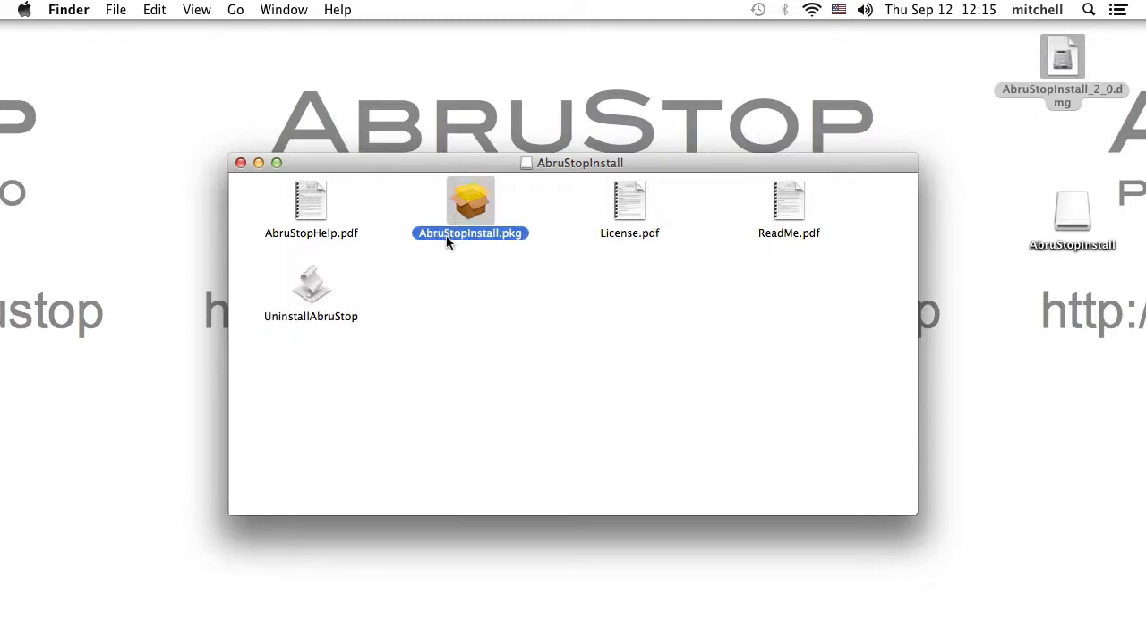
double_click(468, 204)
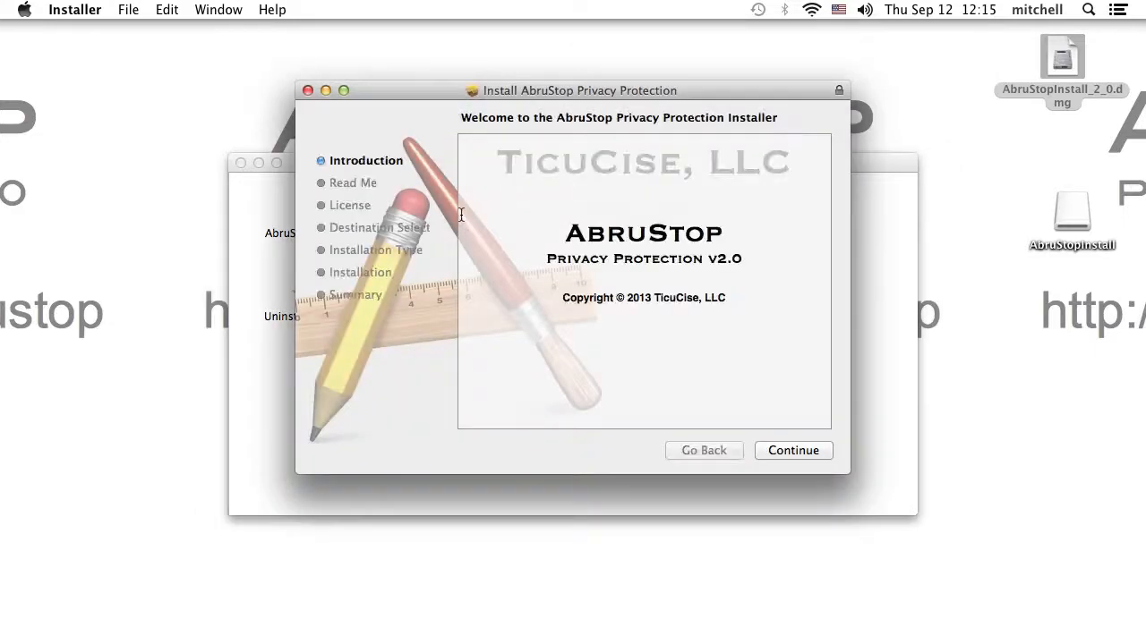
- Advance from the Introduction to the Read Me and highlight its dropped-connection warning
left_click(800, 450)
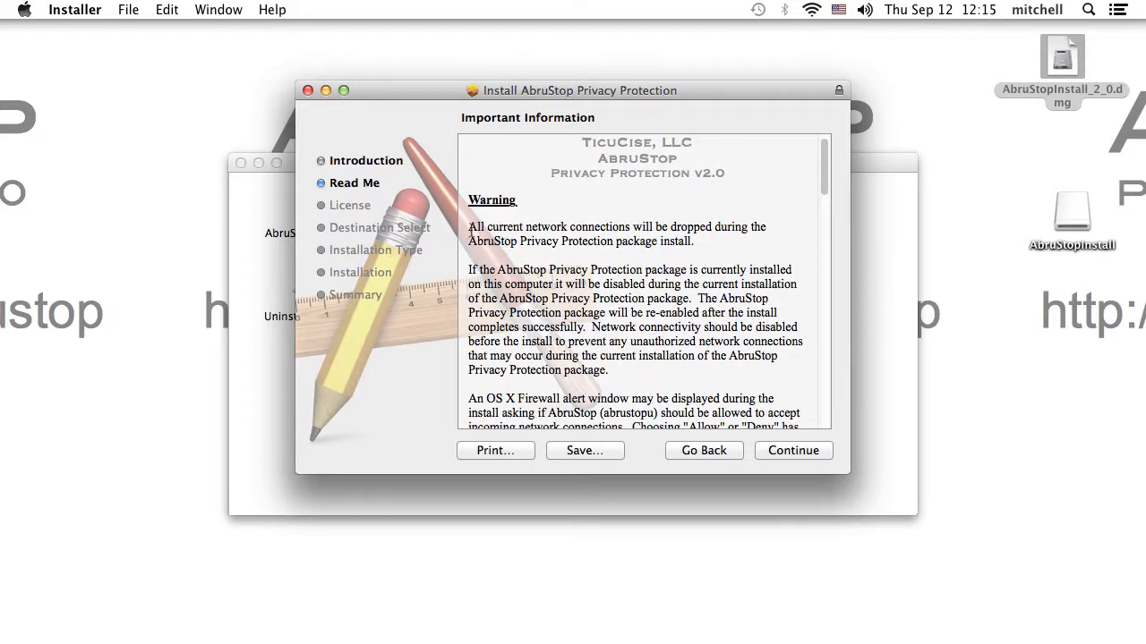
left_click_drag(469, 229, 687, 250)
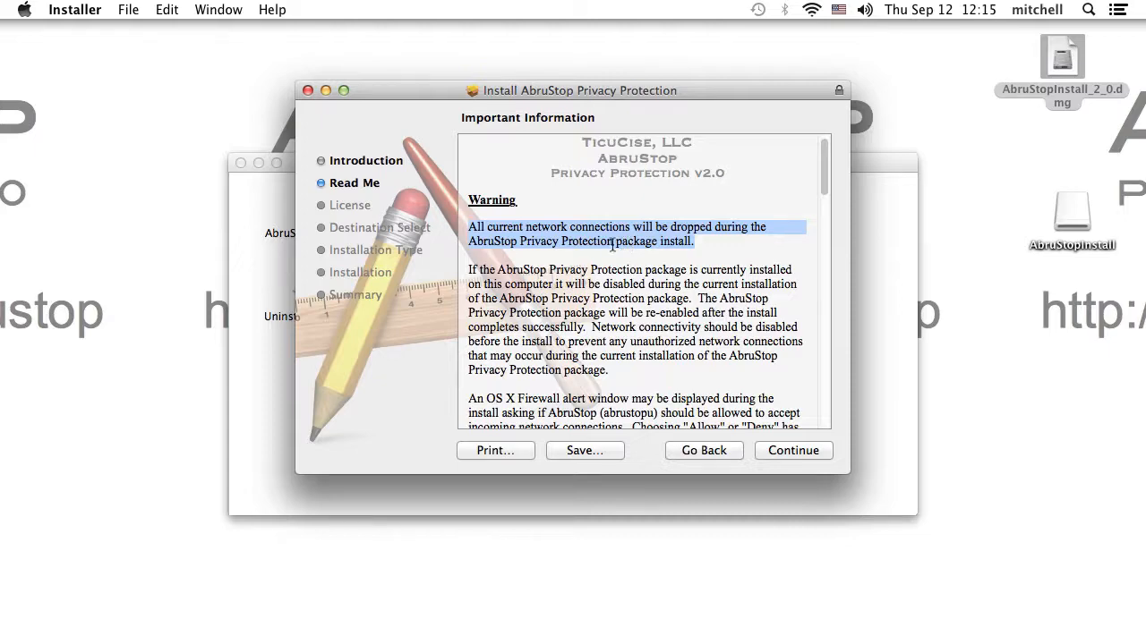
left_click(709, 349)
- Scroll the Read Me to its closing copyright notice and continue to the license agreement
scroll(709, 349, "down", 5)
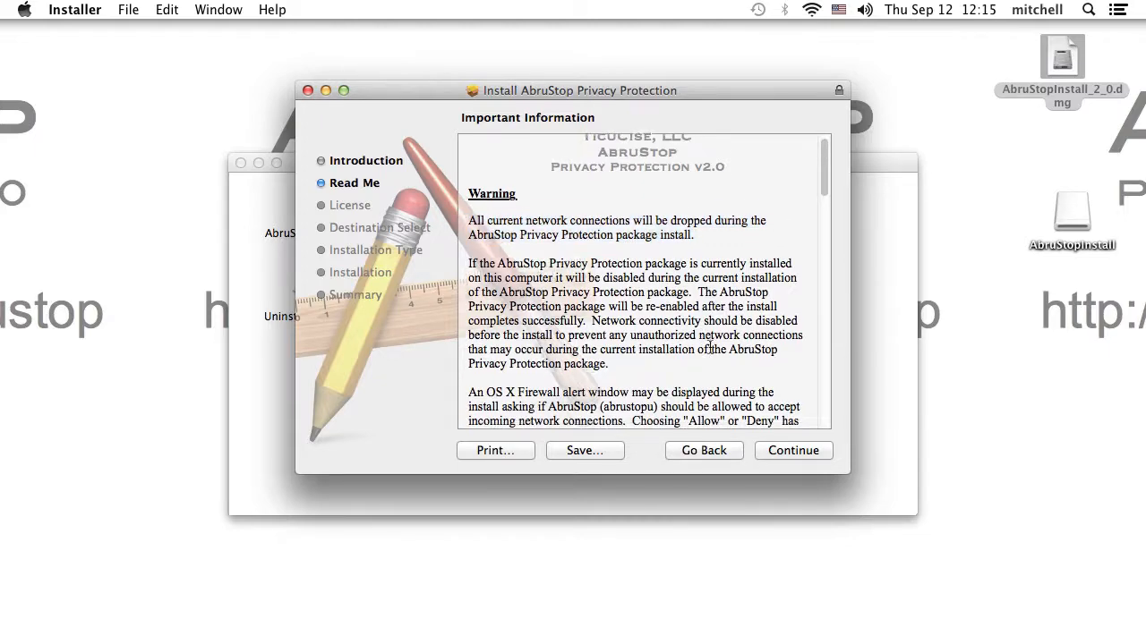
scroll(710, 349, "down", 2)
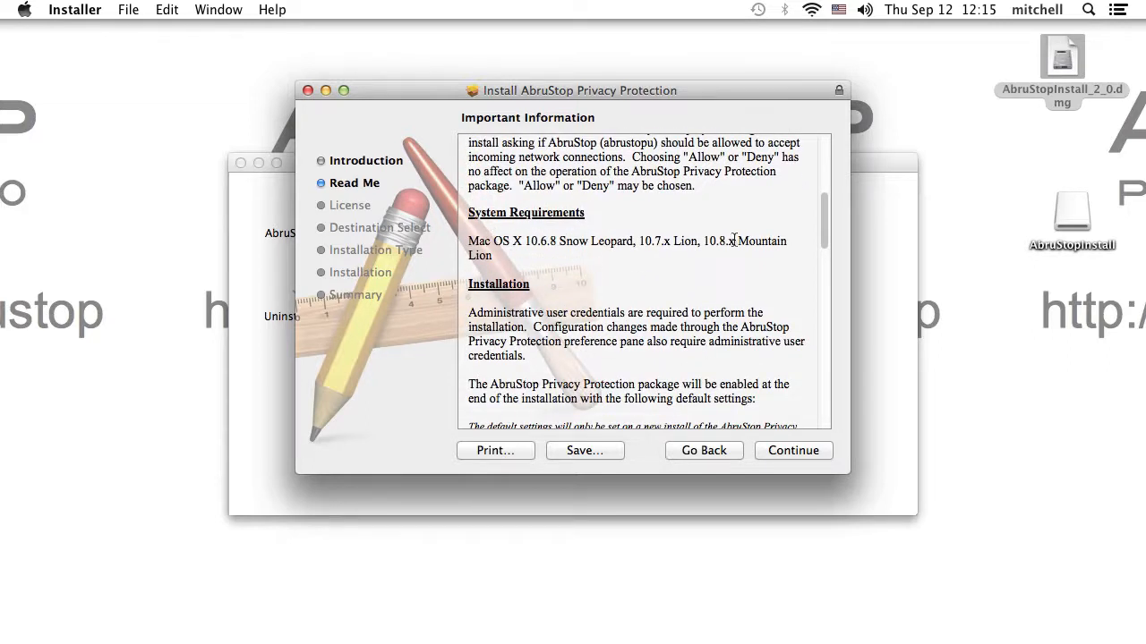
scroll(660, 308, "down", 4)
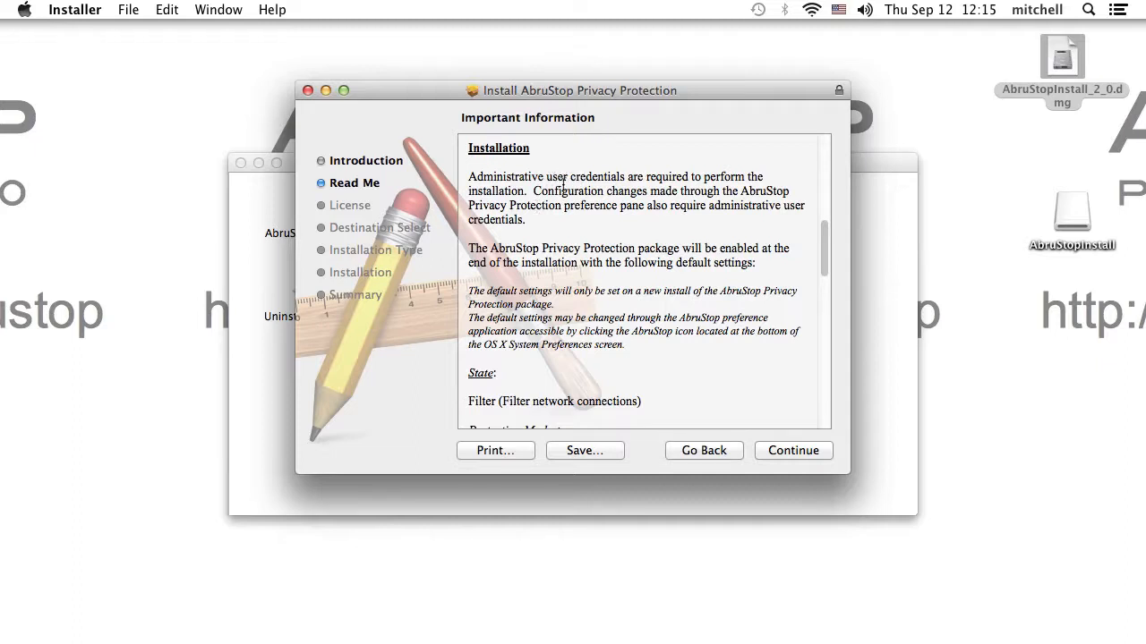
scroll(575, 277, "down", 6)
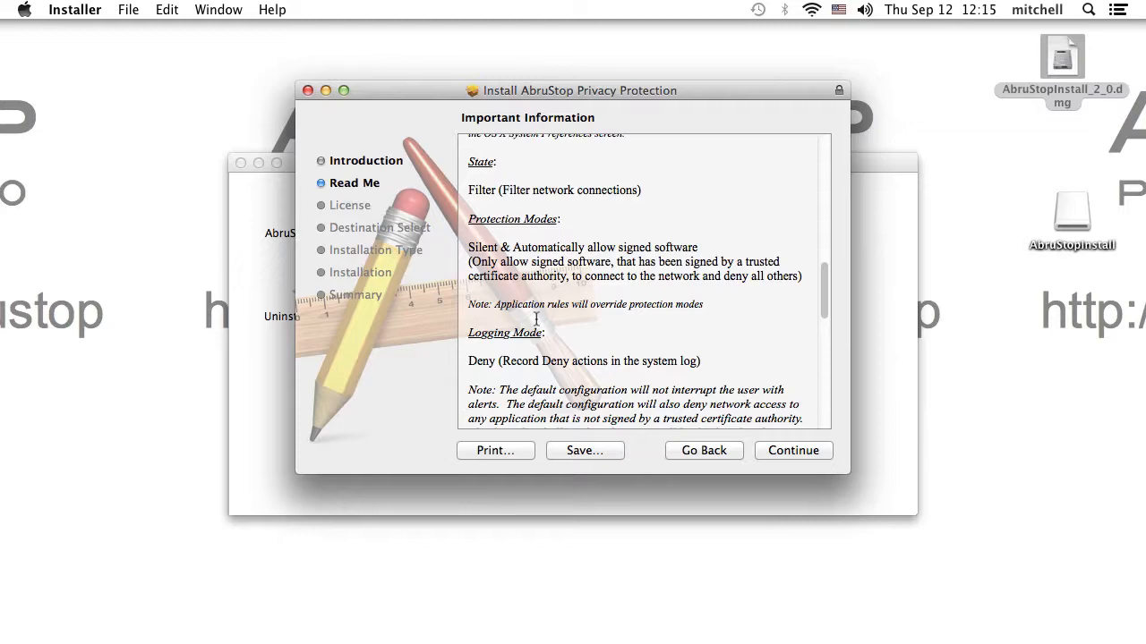
scroll(540, 316, "down", 3)
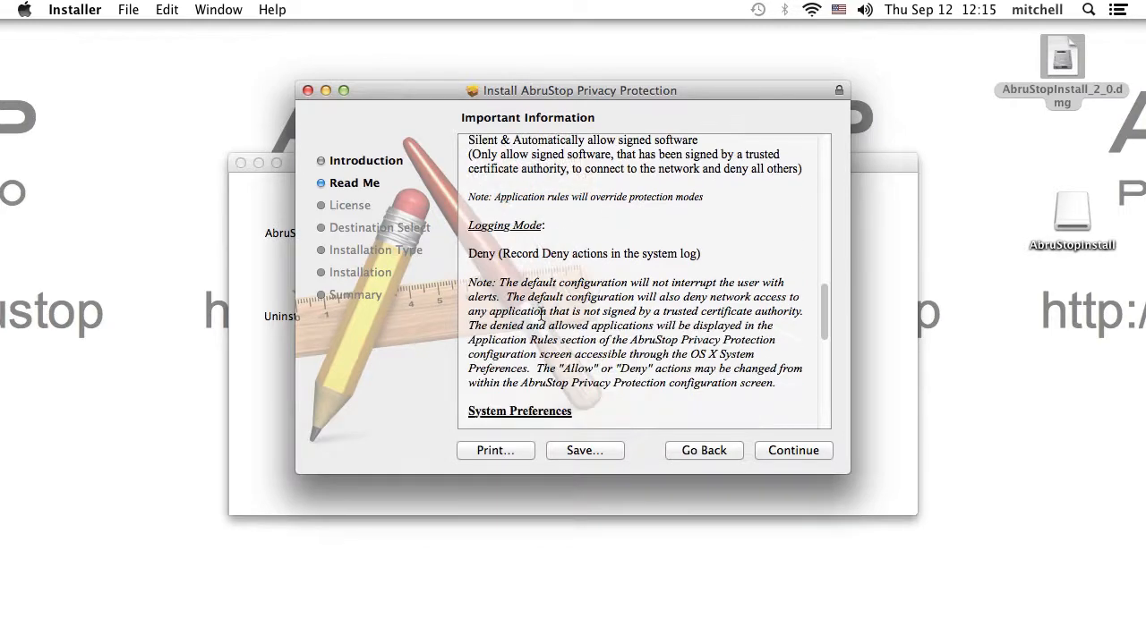
scroll(541, 315, "down", 6)
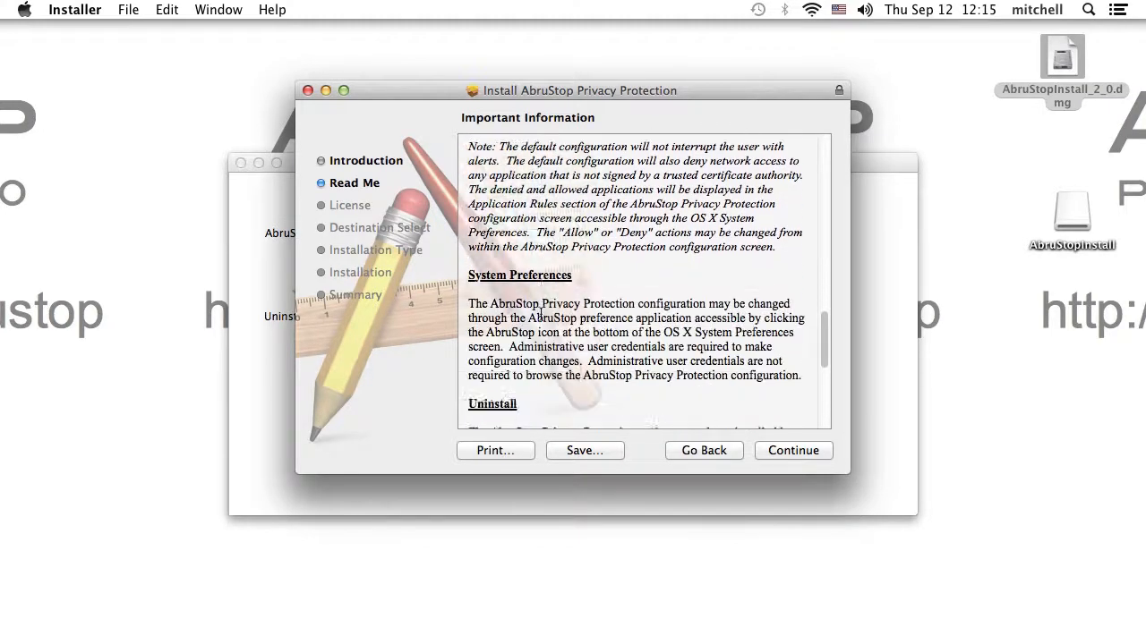
scroll(556, 299, "down", 5)
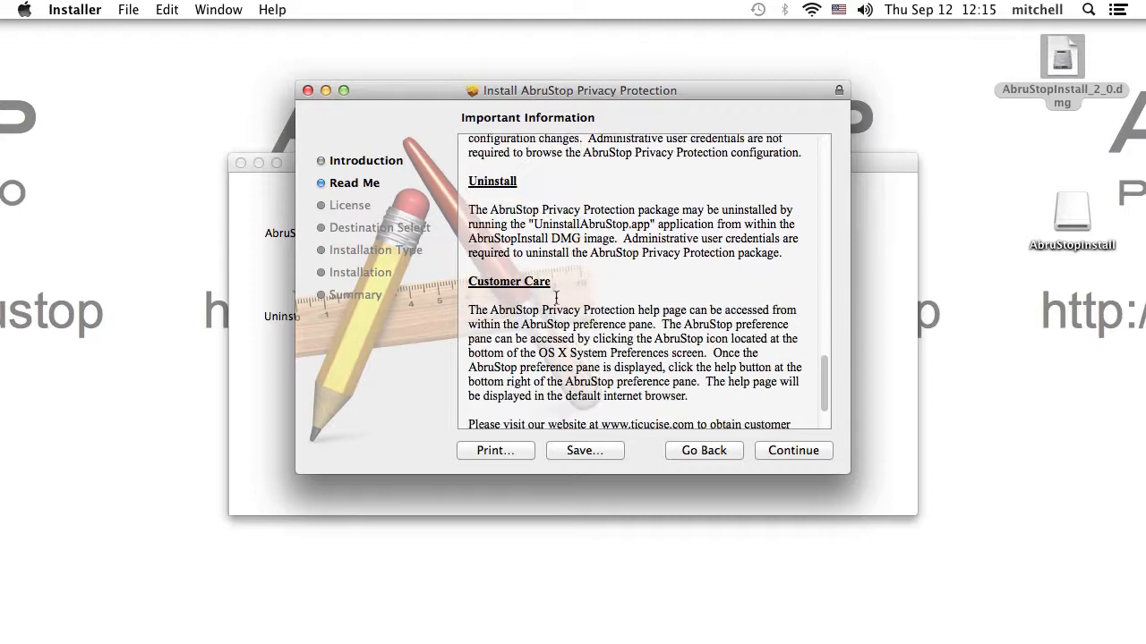
left_click(793, 450)
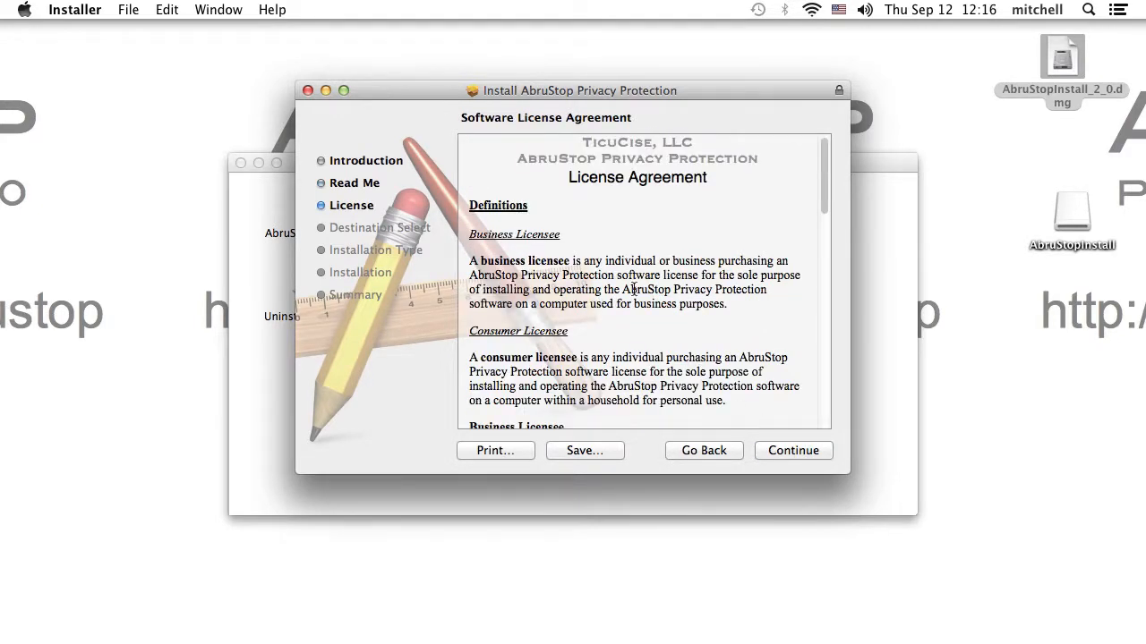
- Agree to the license and start the 780 KB standard install on Macintosh HD
scroll(638, 299, "down", 10)
scroll(633, 288, "down", 10)
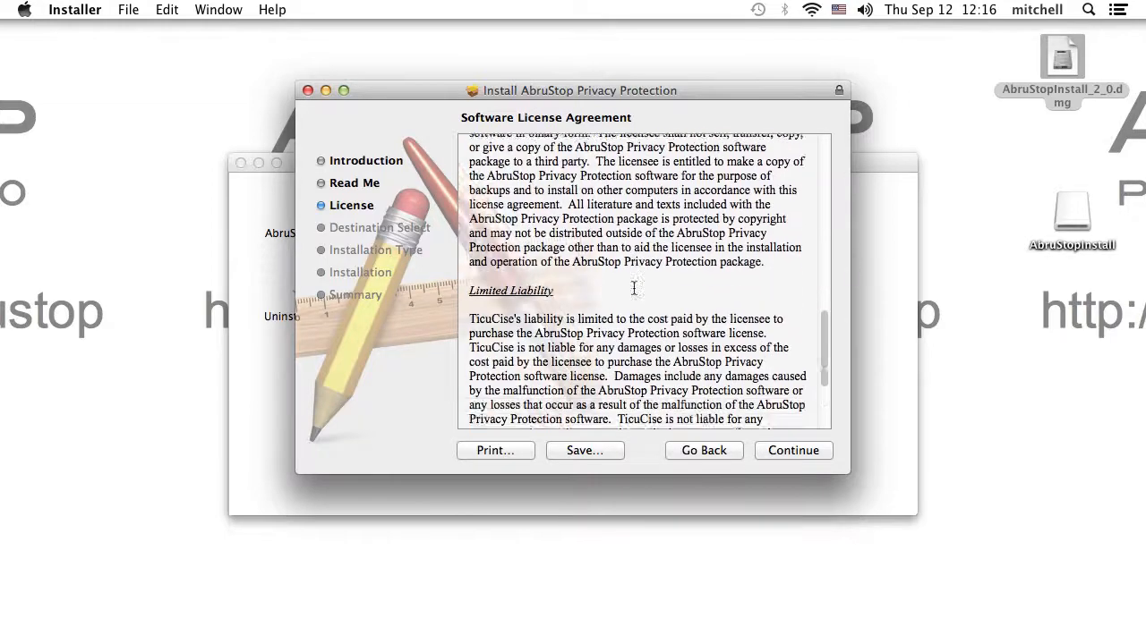
left_click(793, 450)
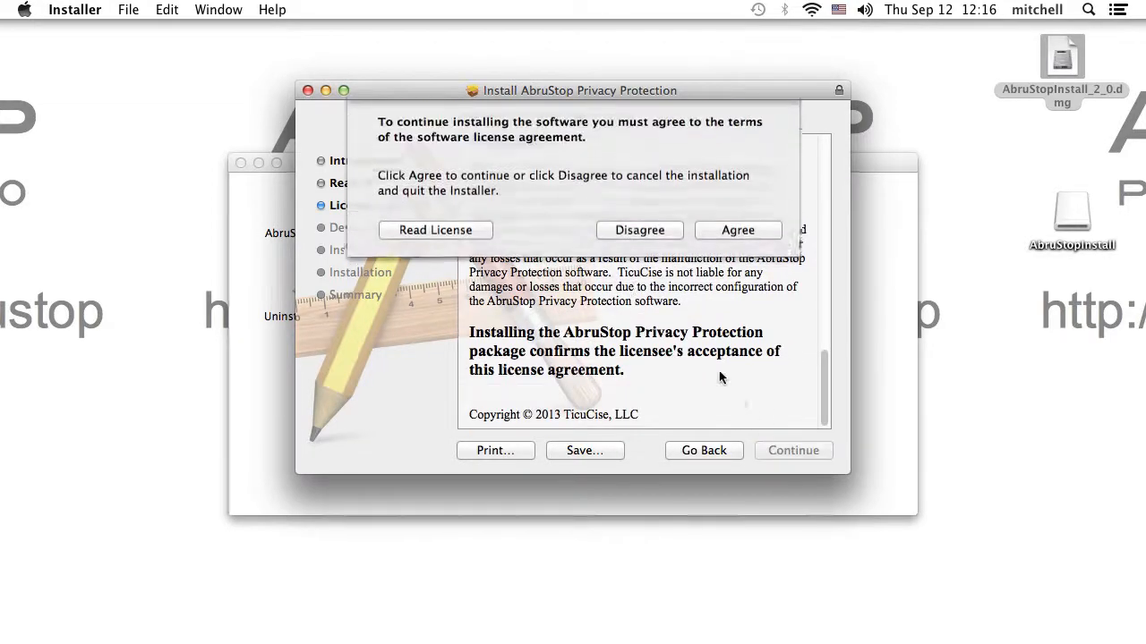
left_click(727, 160)
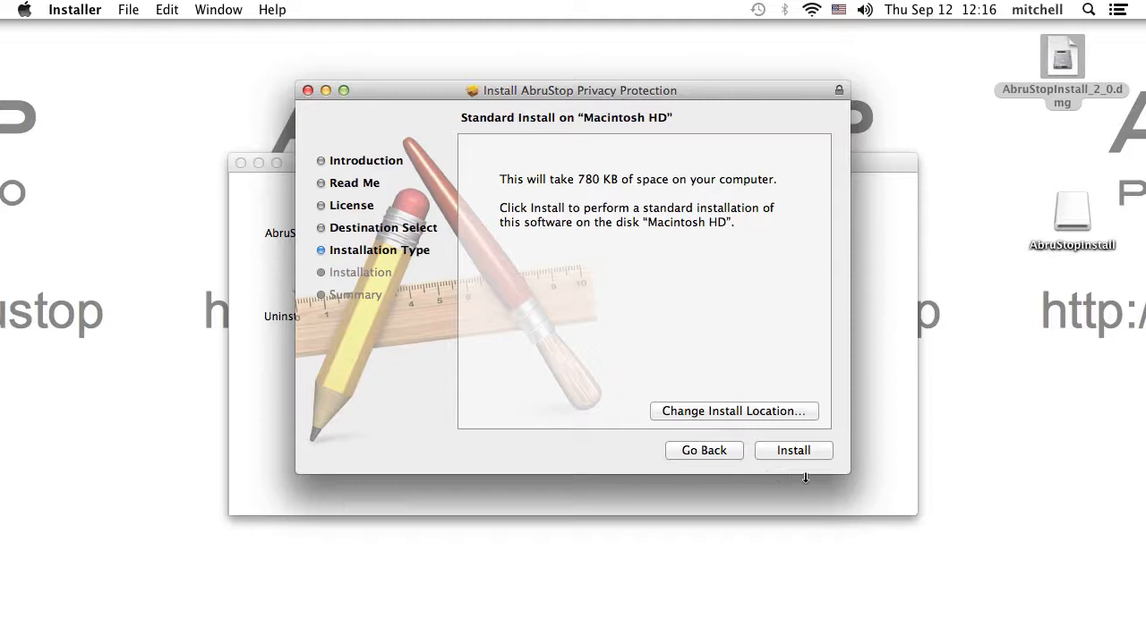
left_click(793, 451)
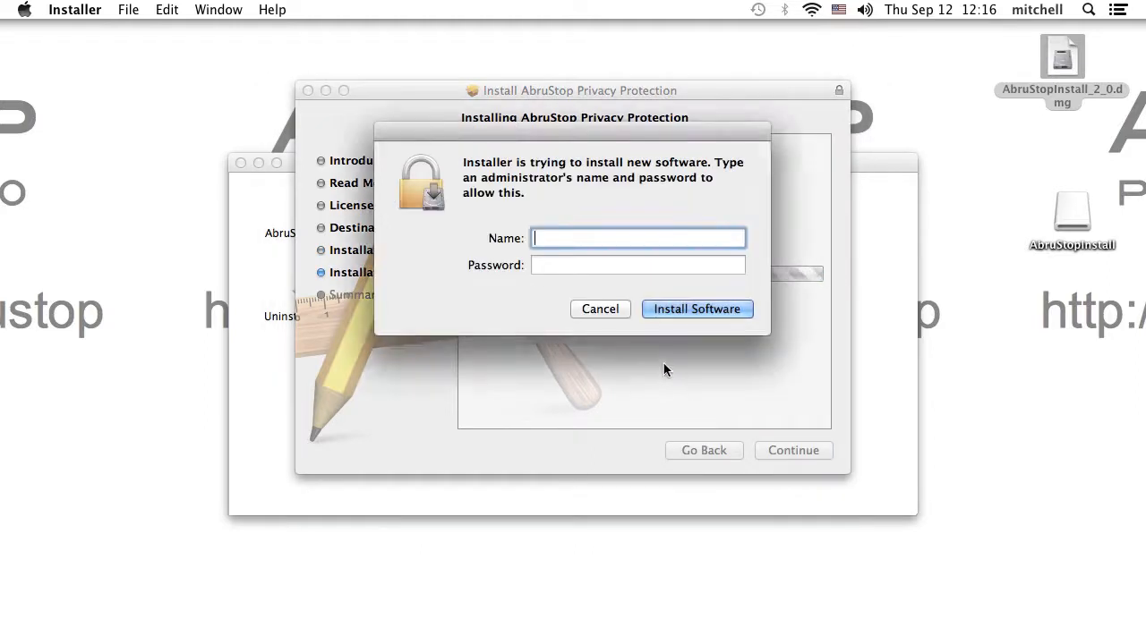
- Authorise the installation with the administrator name and password so AbruStop finishes installing
type("root")
key("Tab")
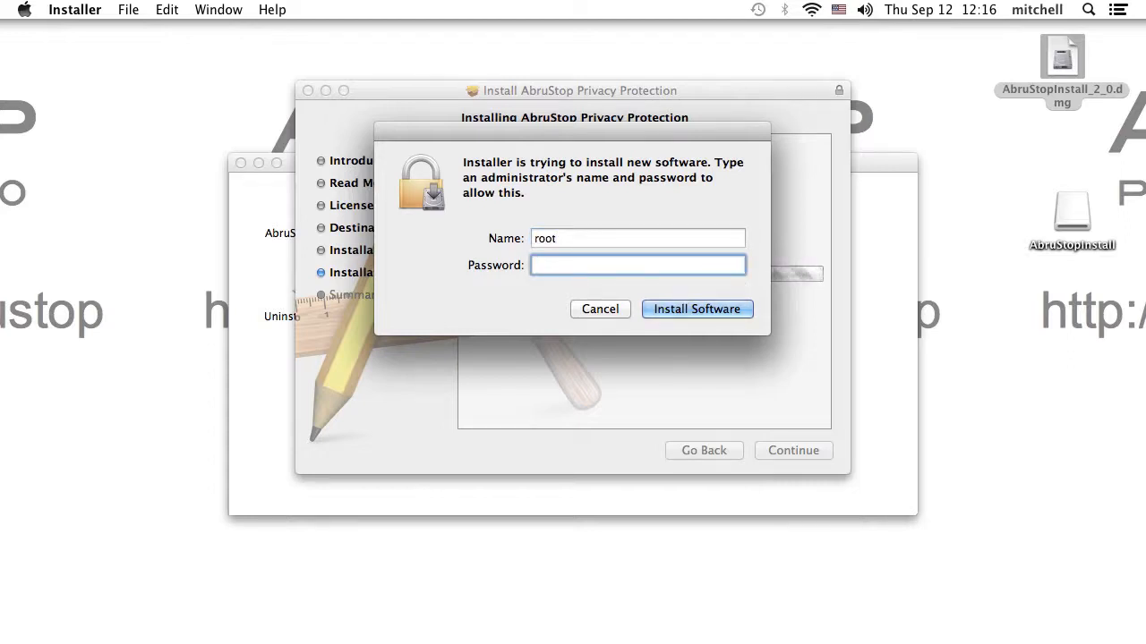
type("••••••••")
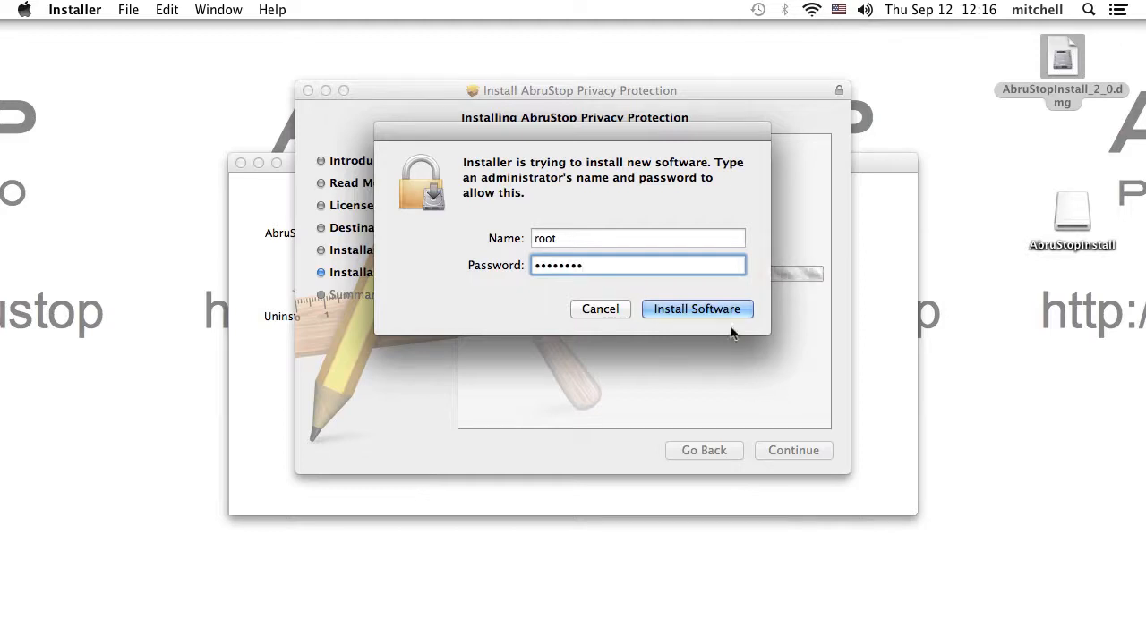
left_click(697, 309)
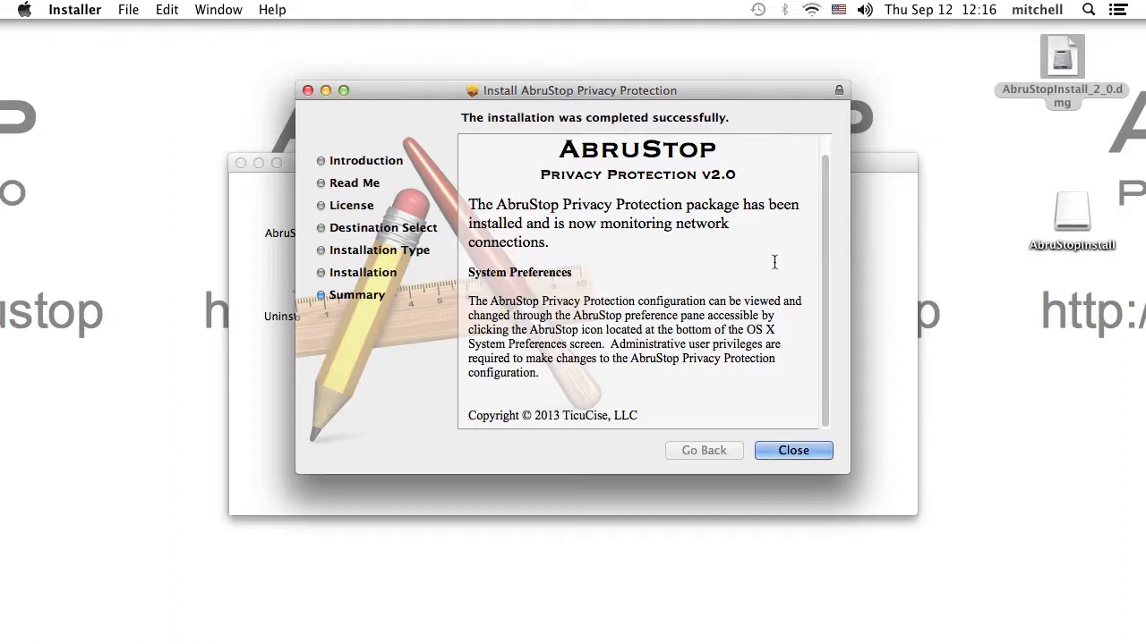
- Close the installer and its folder window, eject the AbruStopInstall volume, and open the Apple menu
left_click(793, 450)
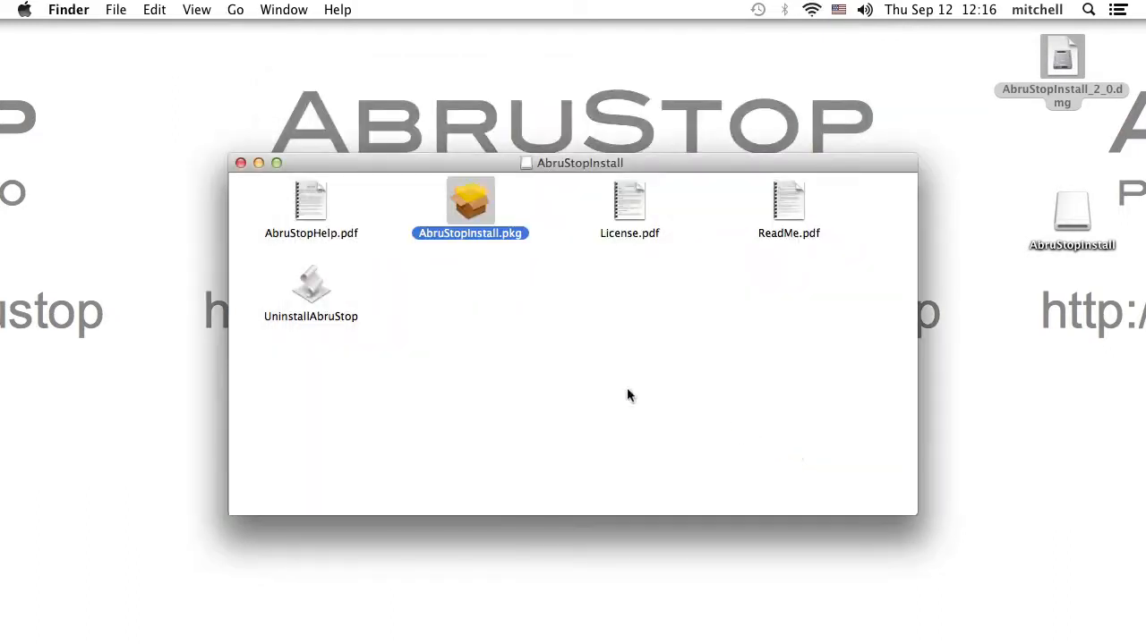
left_click(240, 163)
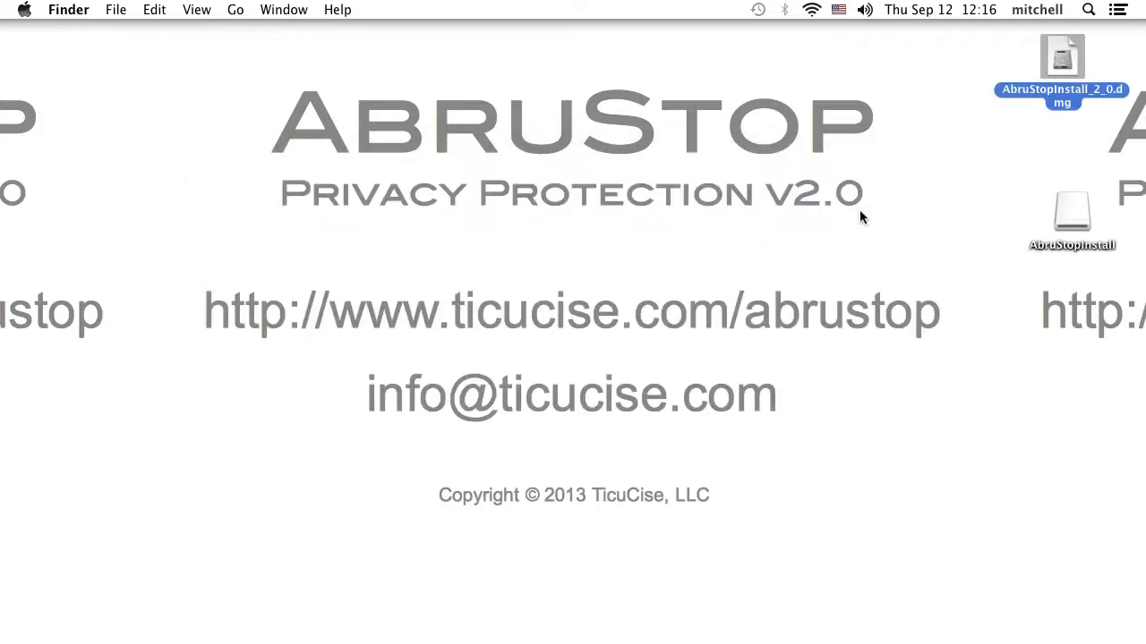
left_click(1056, 208)
right_click(1068, 219)
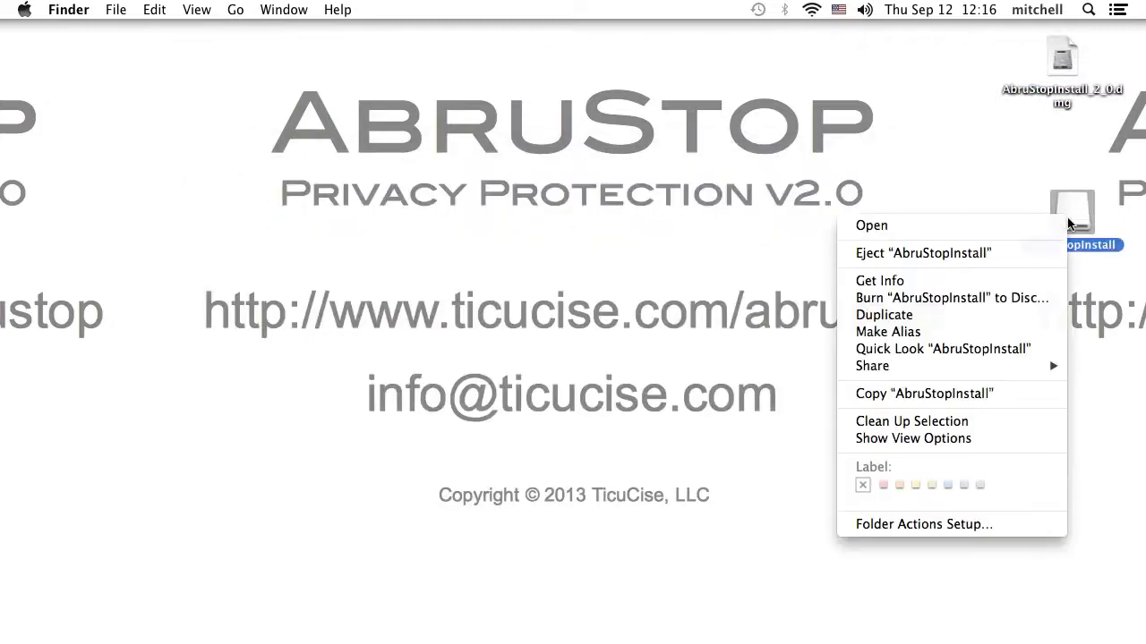
left_click(1031, 251)
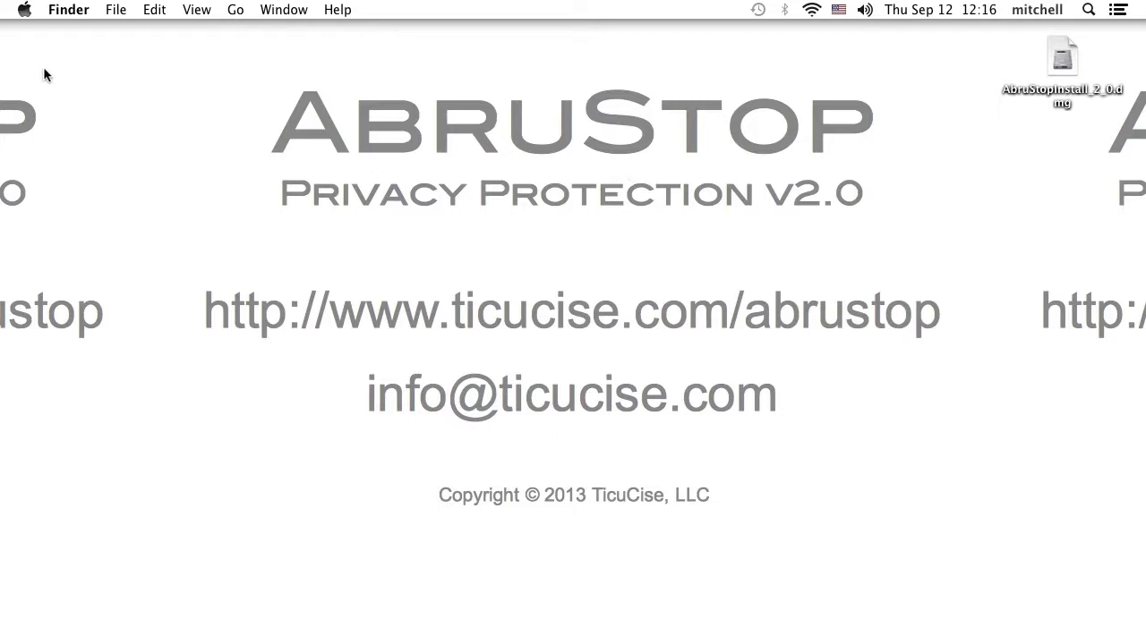
left_click(24, 10)
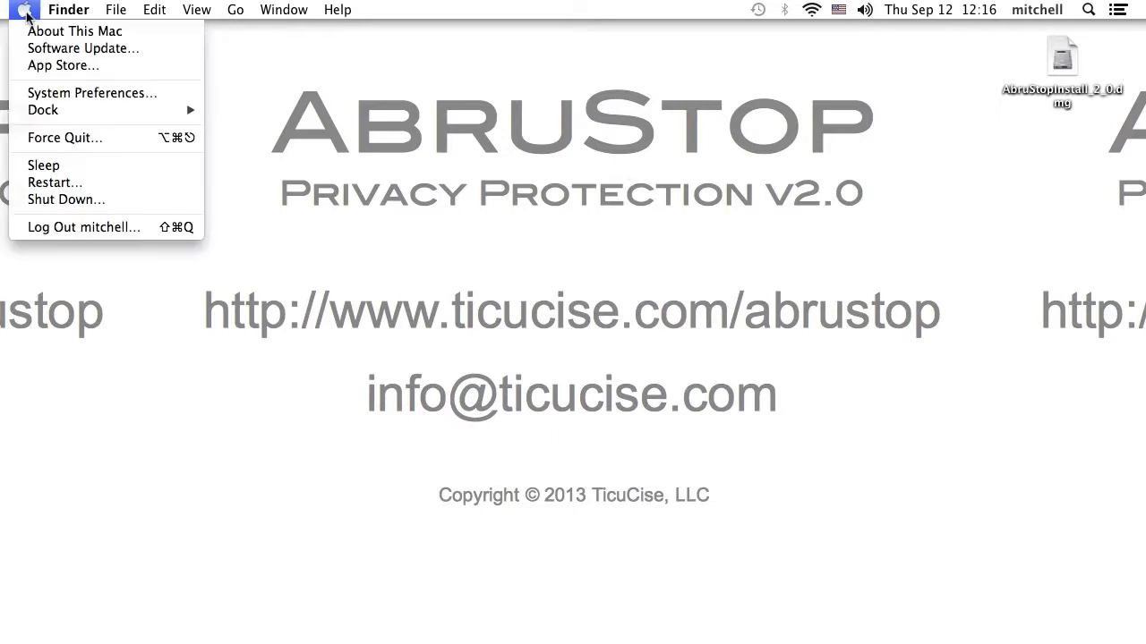
- Open the AbruStop Privacy Protection pane in System Preferences and request unlocking its settings
left_click(74, 95)
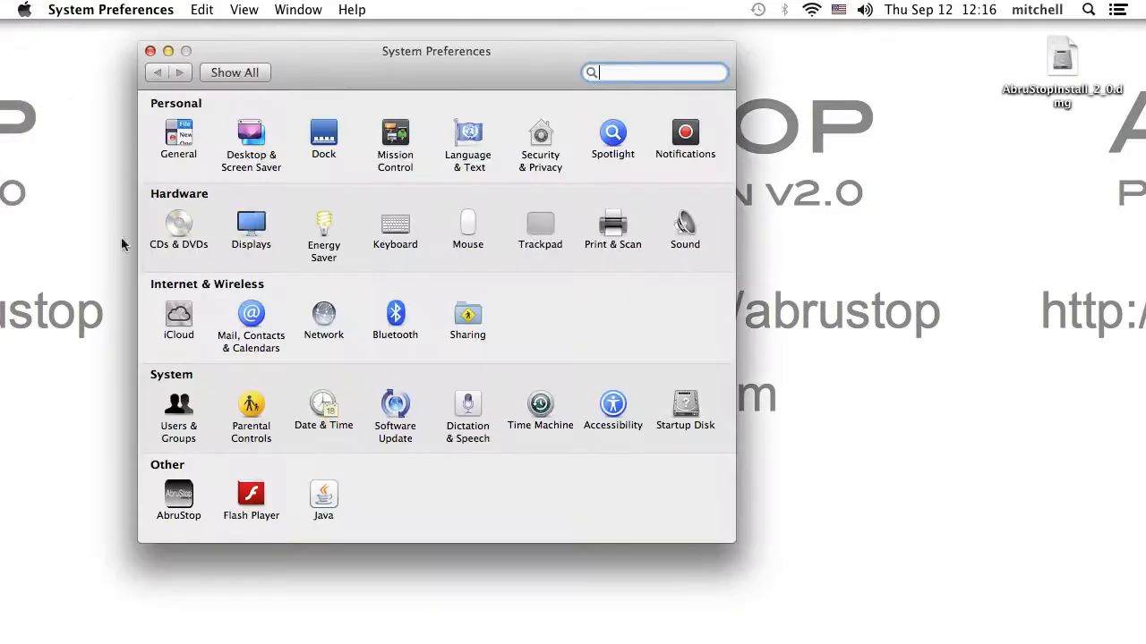
left_click(183, 495)
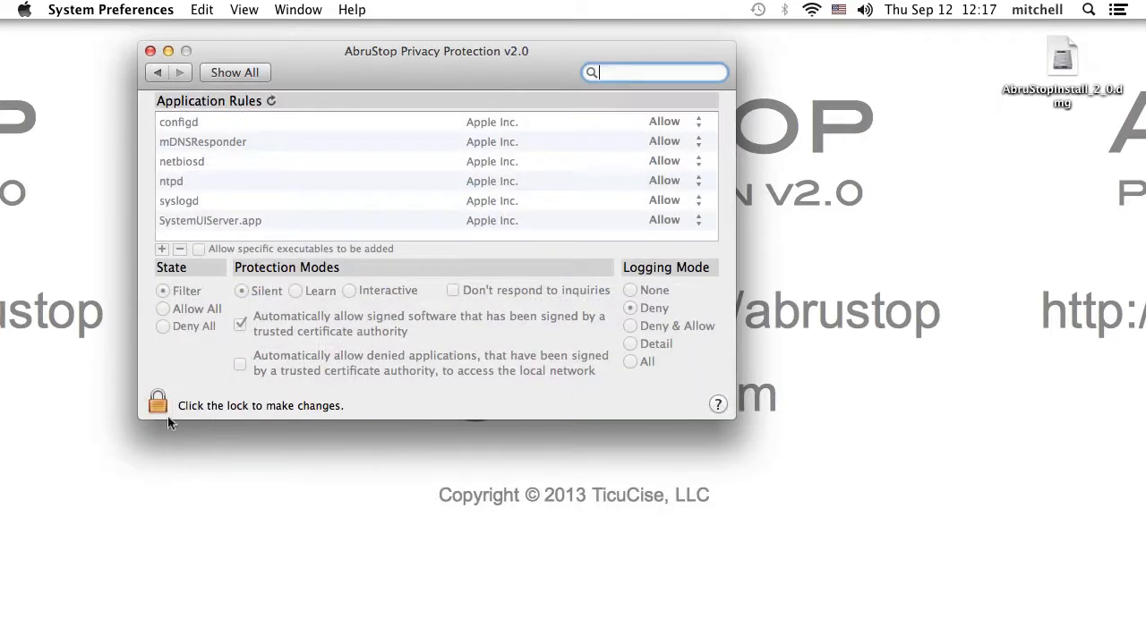
left_click(158, 403)
- Unlock the AbruStop pane with the administrator name and password
type("r")
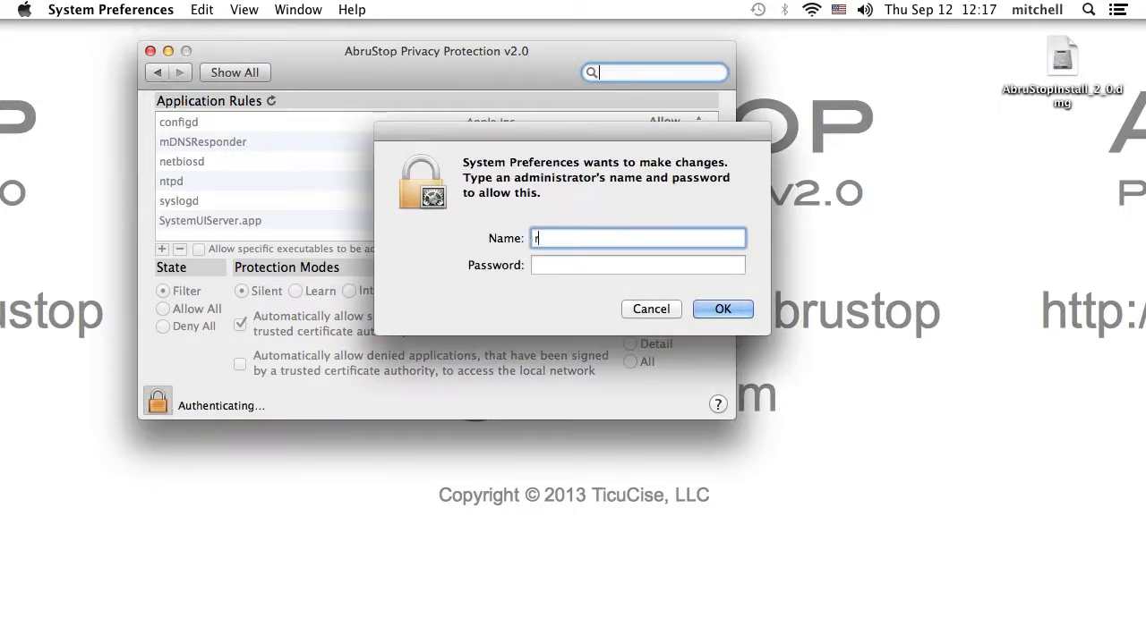
type("oot")
key("Tab")
type("•••")
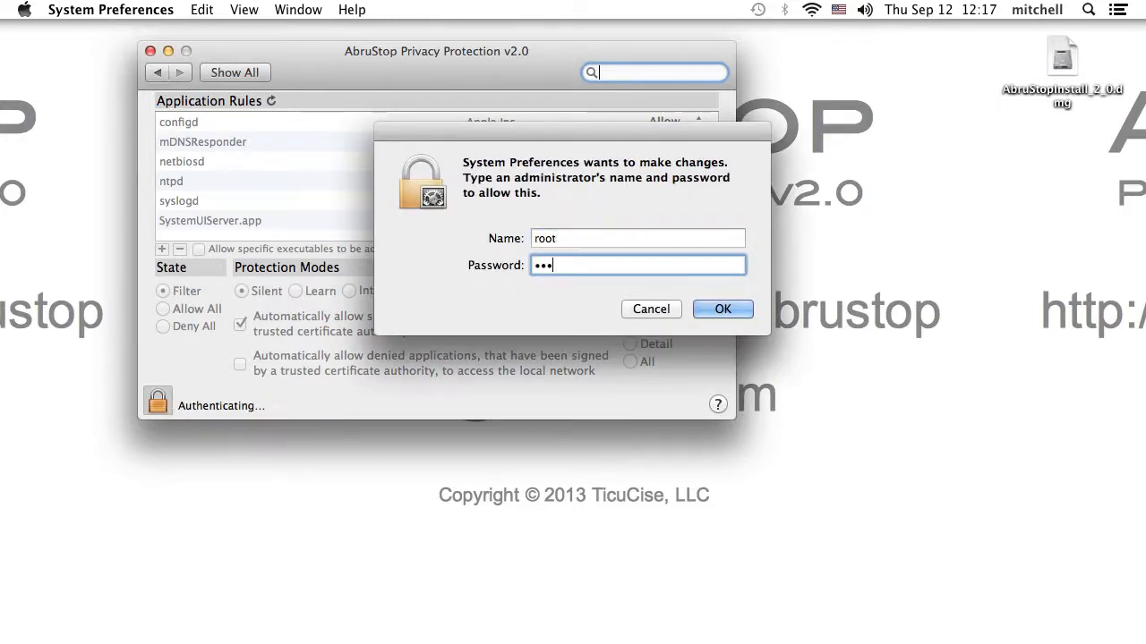
type("••••••")
key("Return")
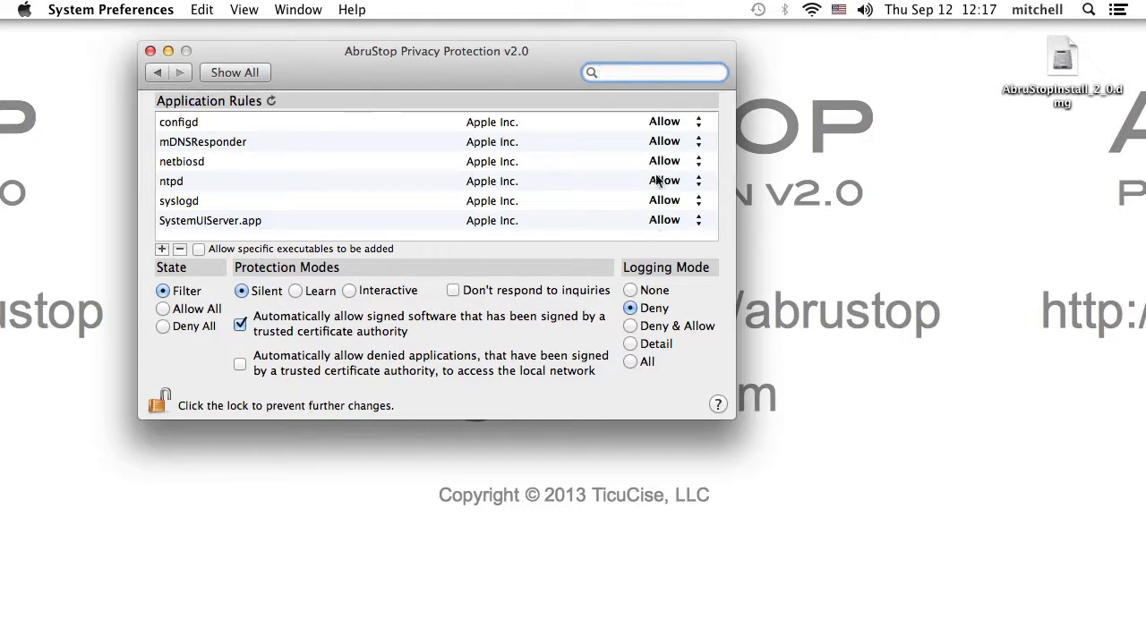
- Keep configd set to Allow, refresh the application rules, and launch Firefox
left_click(664, 125)
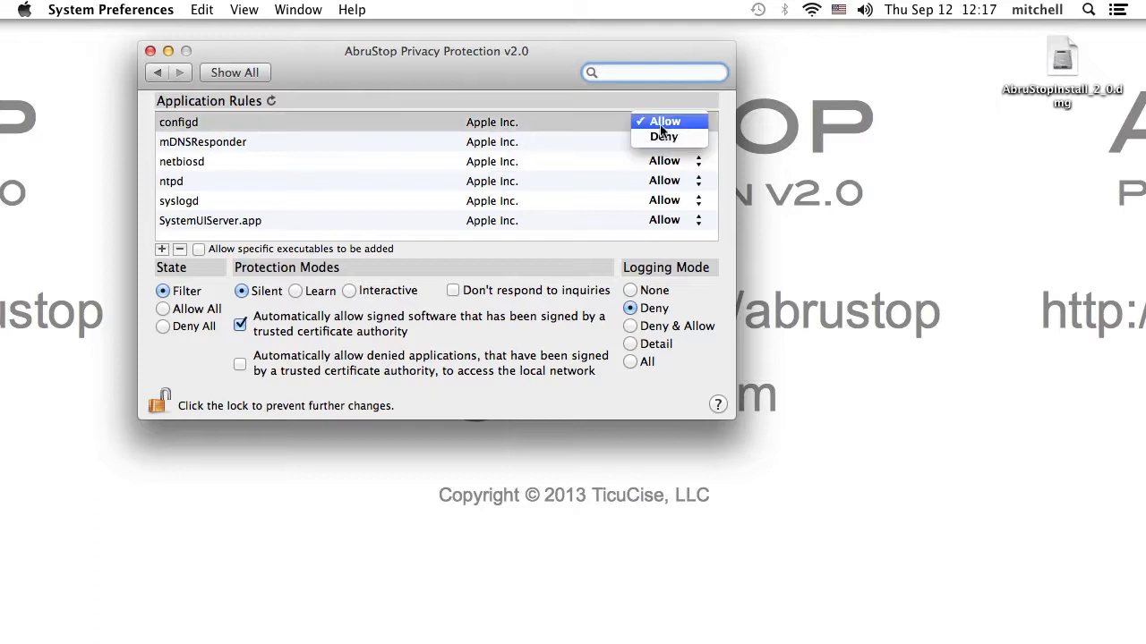
left_click(588, 129)
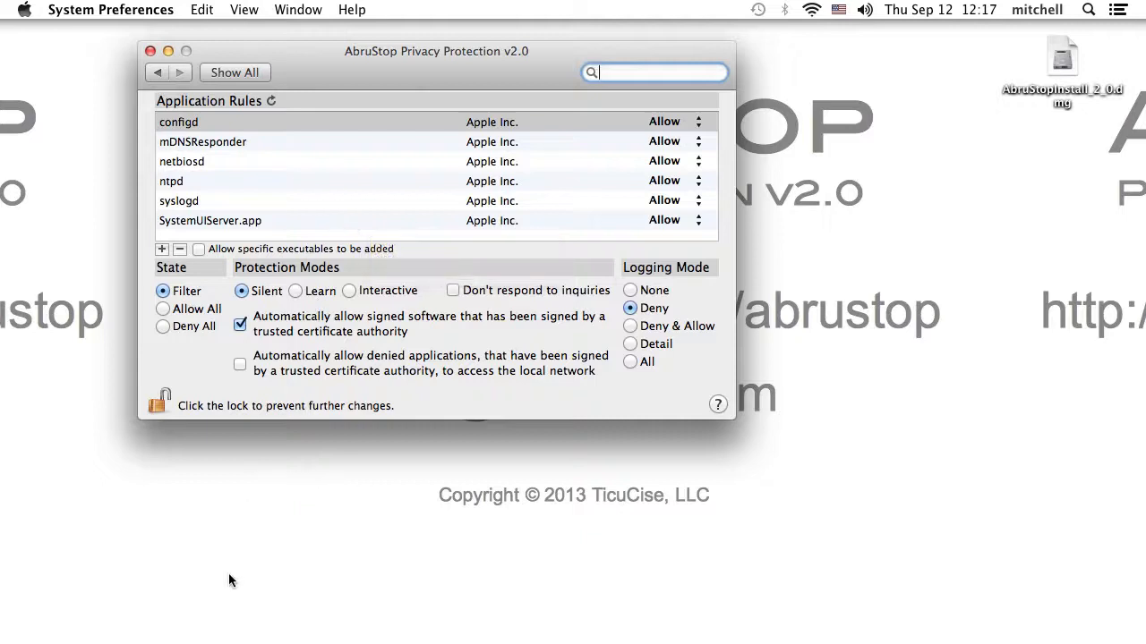
left_click(273, 102)
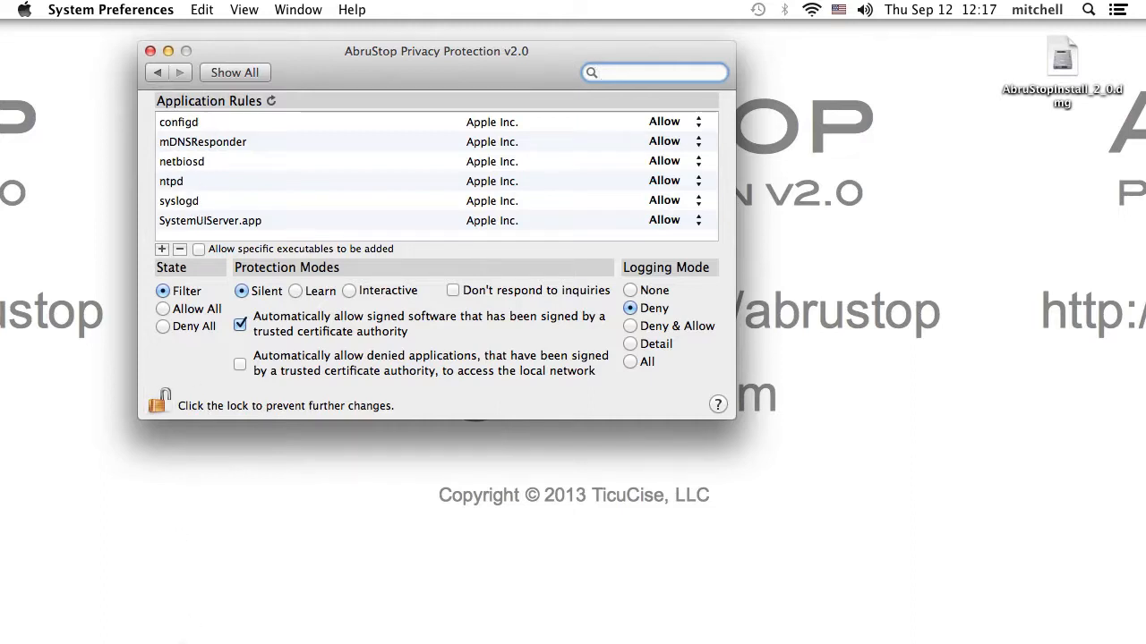
mouse_move(174, 618)
left_click(305, 619)
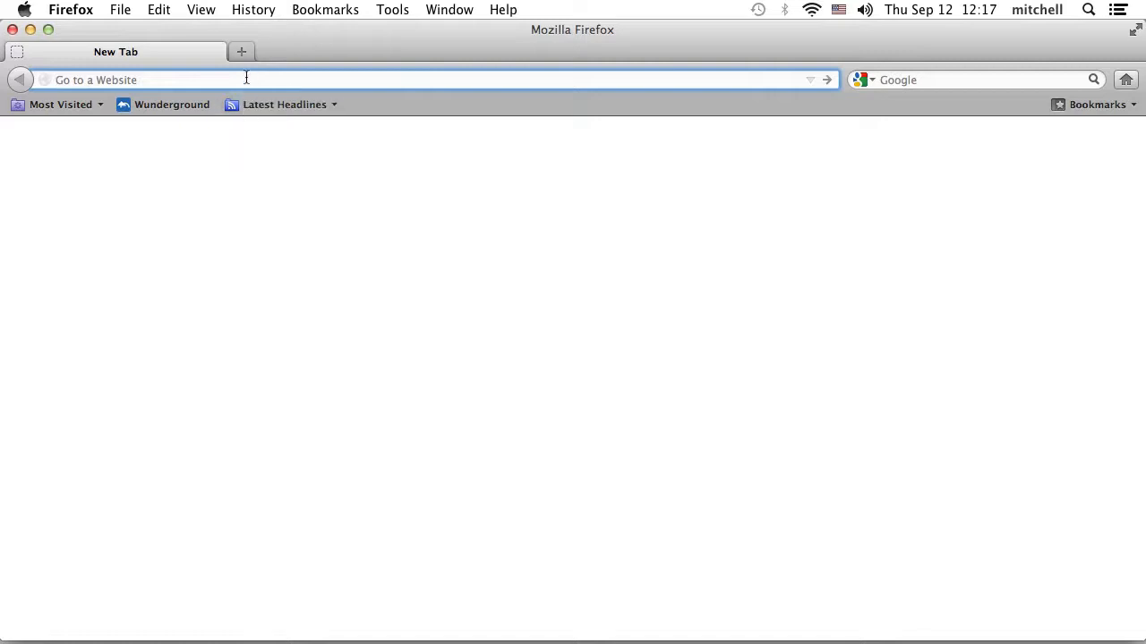
type("www.google.com")
key("Return")
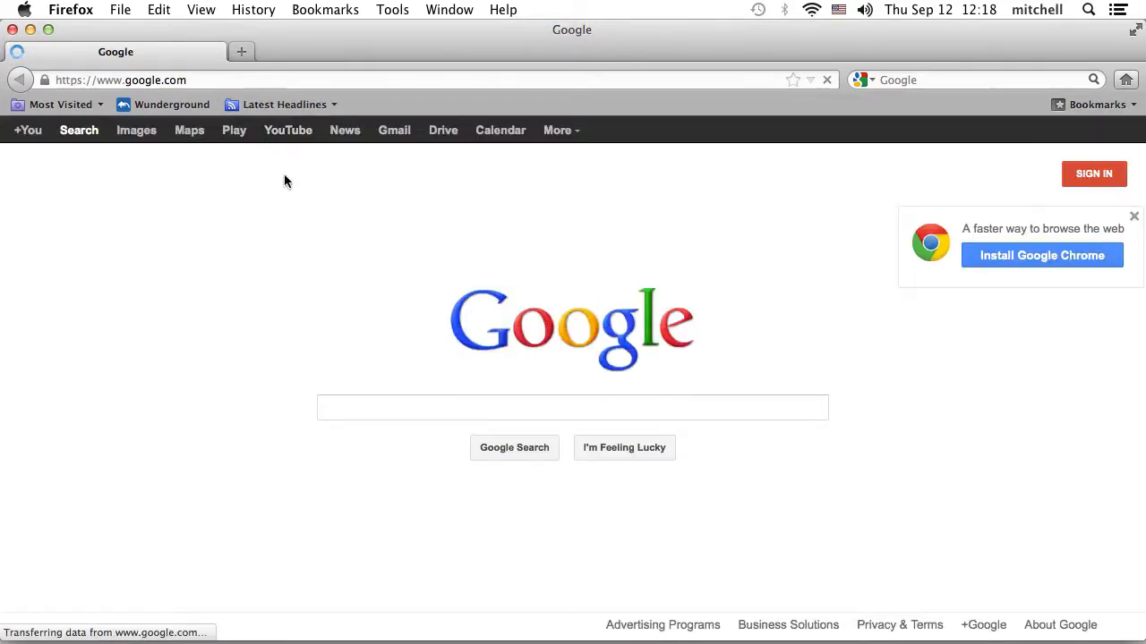
key("super+Tab")
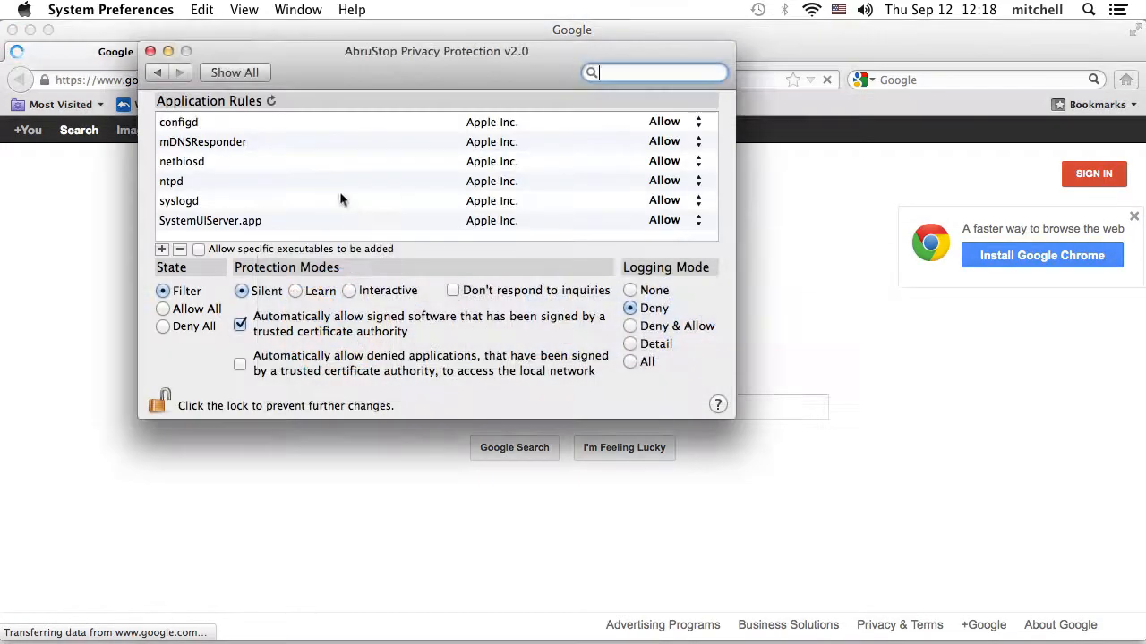
left_click(271, 101)
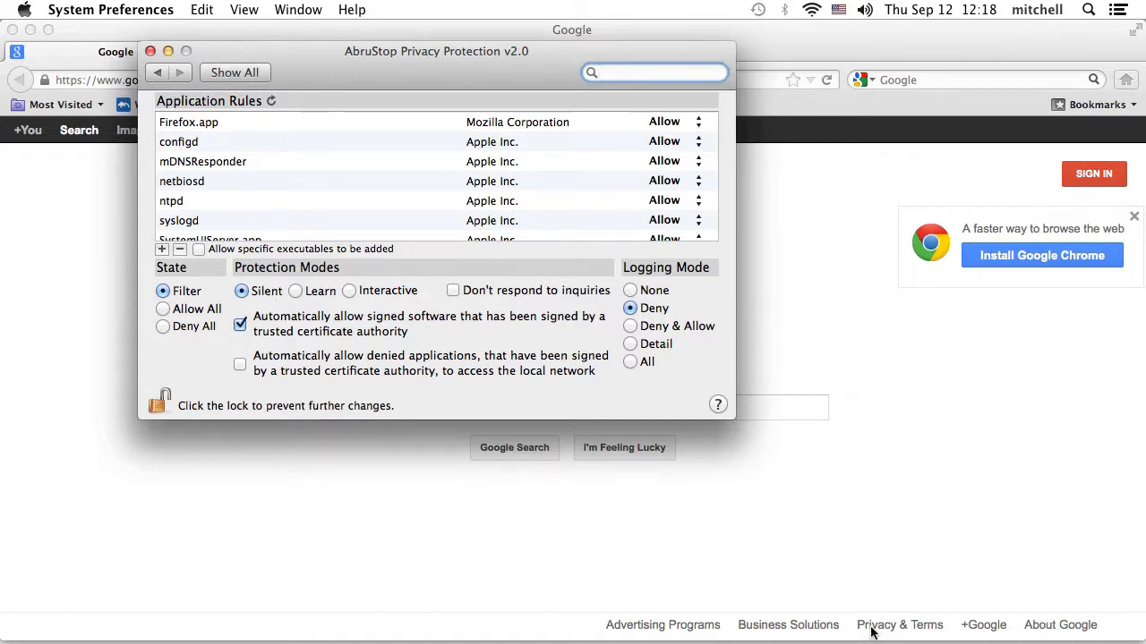
left_click(841, 618)
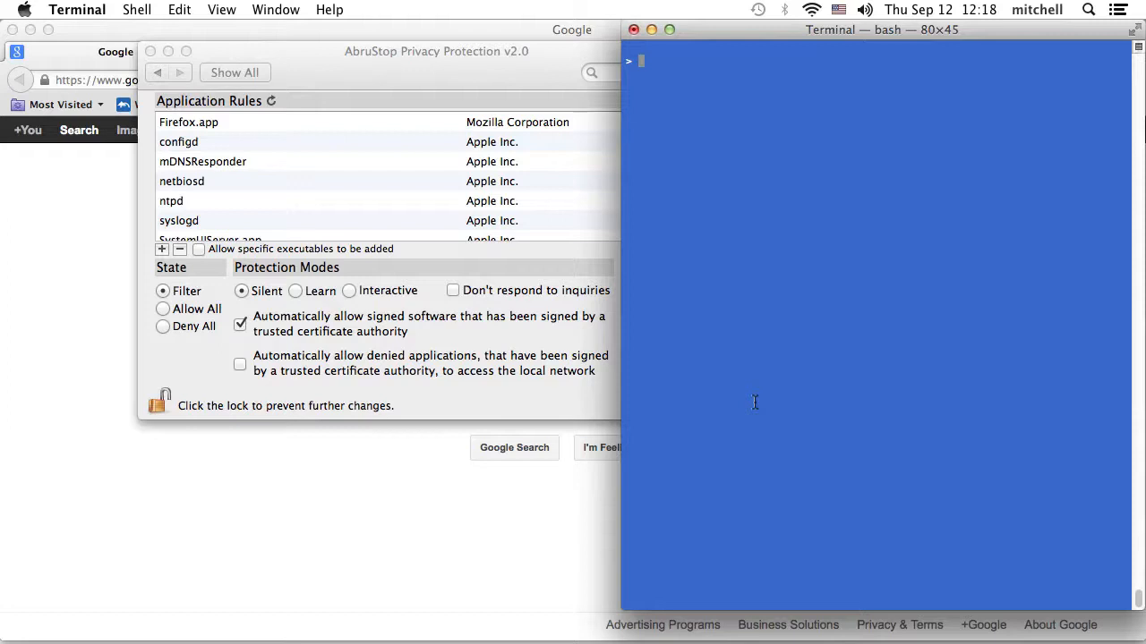
- Rerun ./clnt_connect and highlight its Operation not permitted and Connect Failed errors
key("Up")
key("Up")
key("Return")
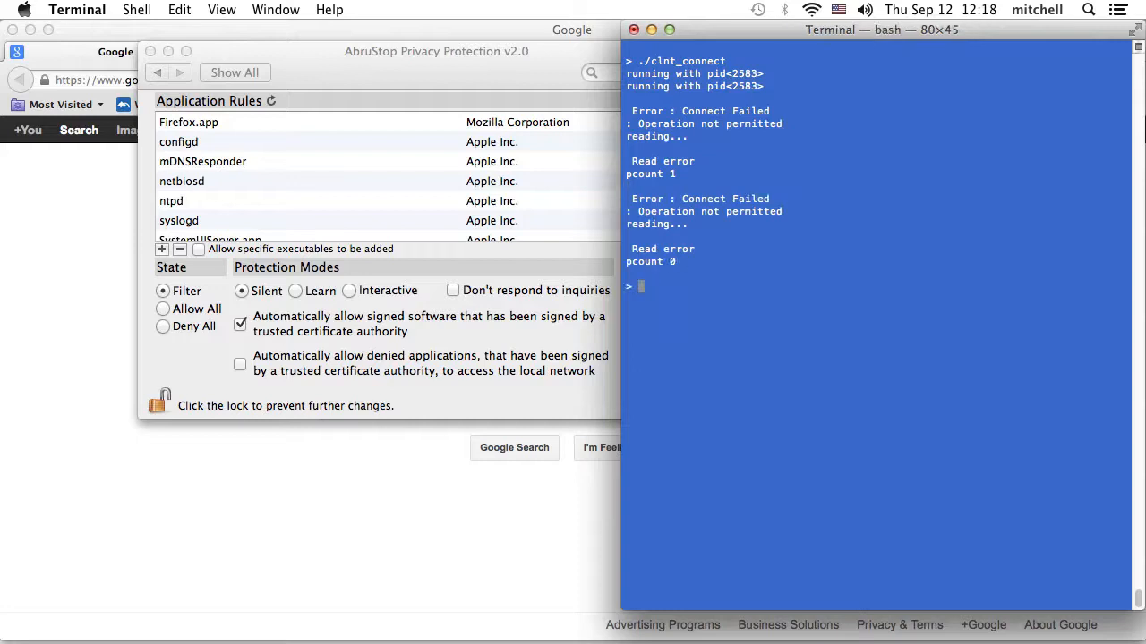
left_click_drag(641, 123, 802, 134)
left_click(686, 107)
left_click_drag(685, 107, 772, 111)
- Refresh AbruStop's rules and switch the new clnt_connect rule from Deny to Allow
left_click(482, 83)
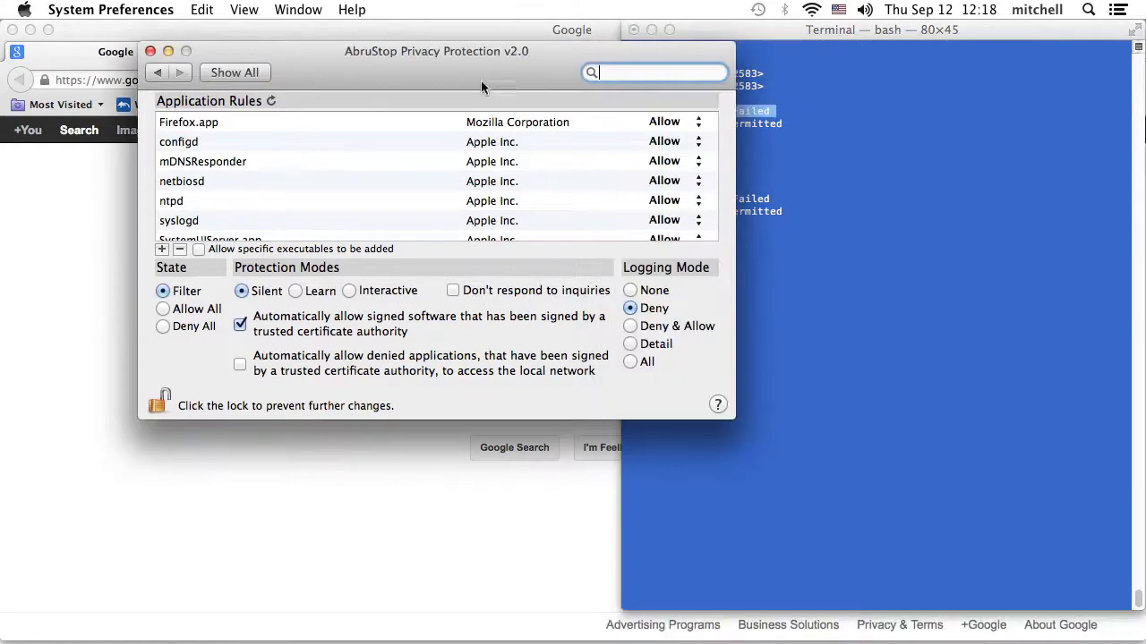
left_click(270, 101)
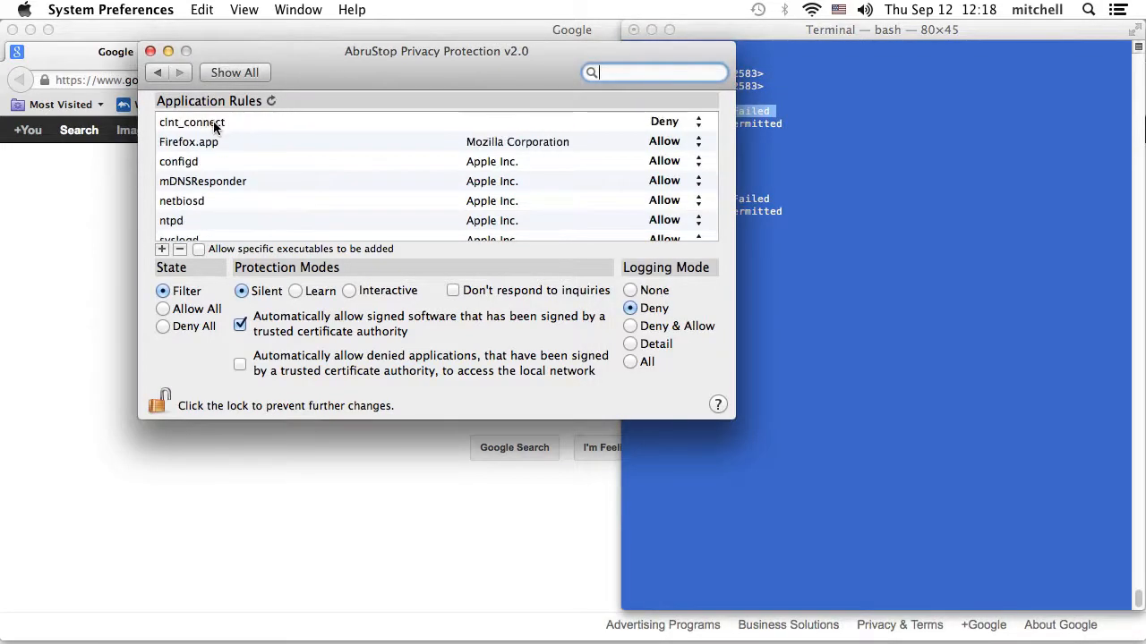
left_click(186, 128)
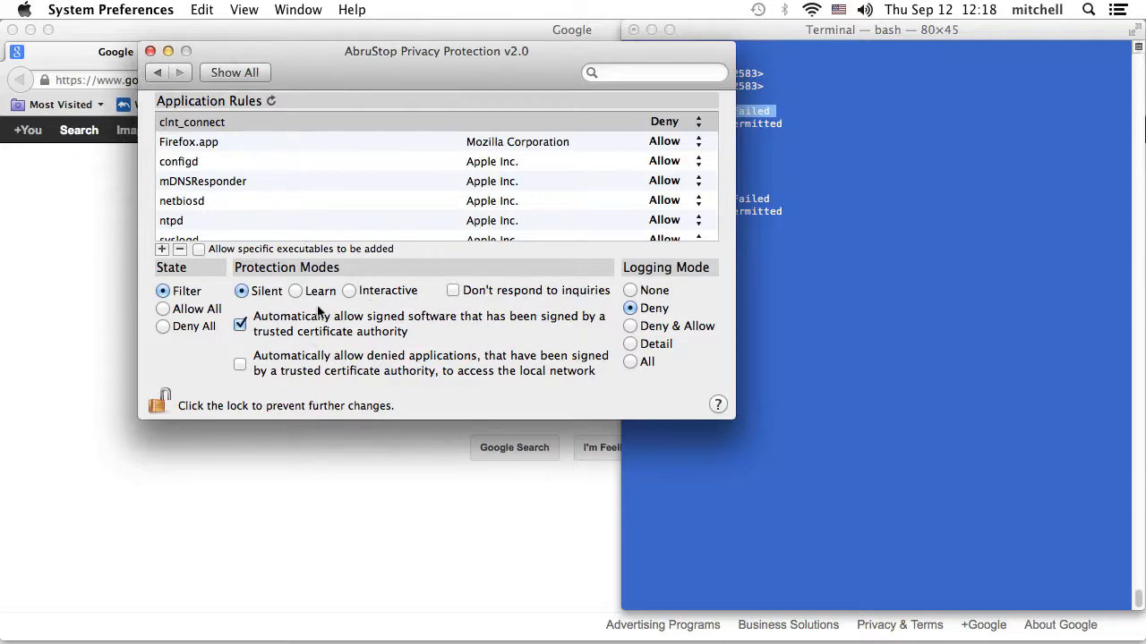
left_click(662, 123)
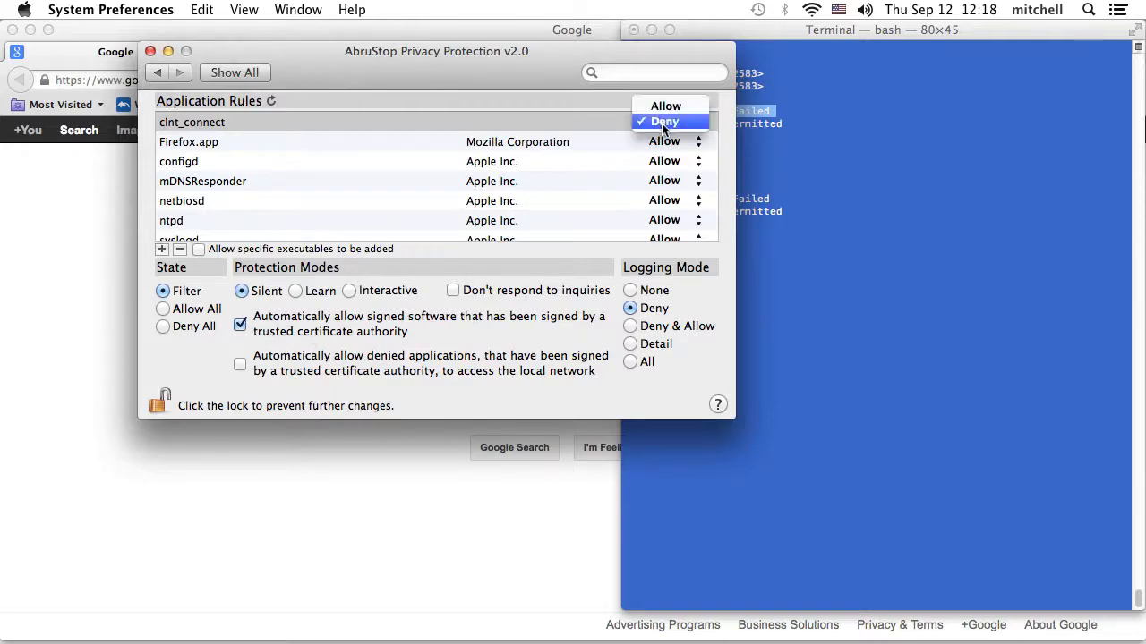
left_click(666, 107)
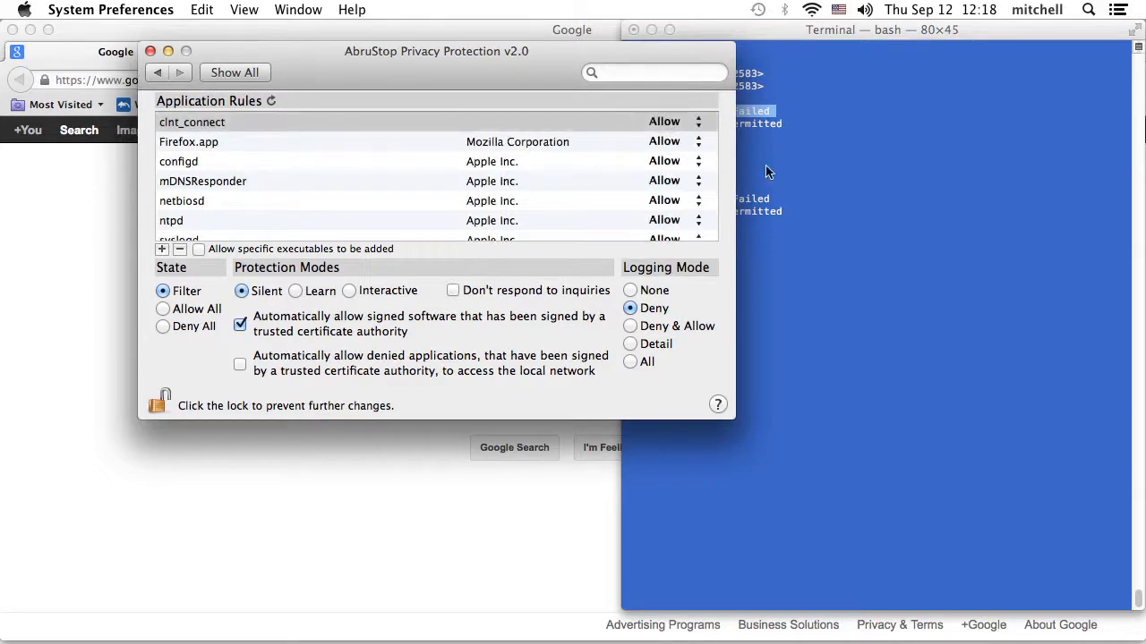
left_click(793, 164)
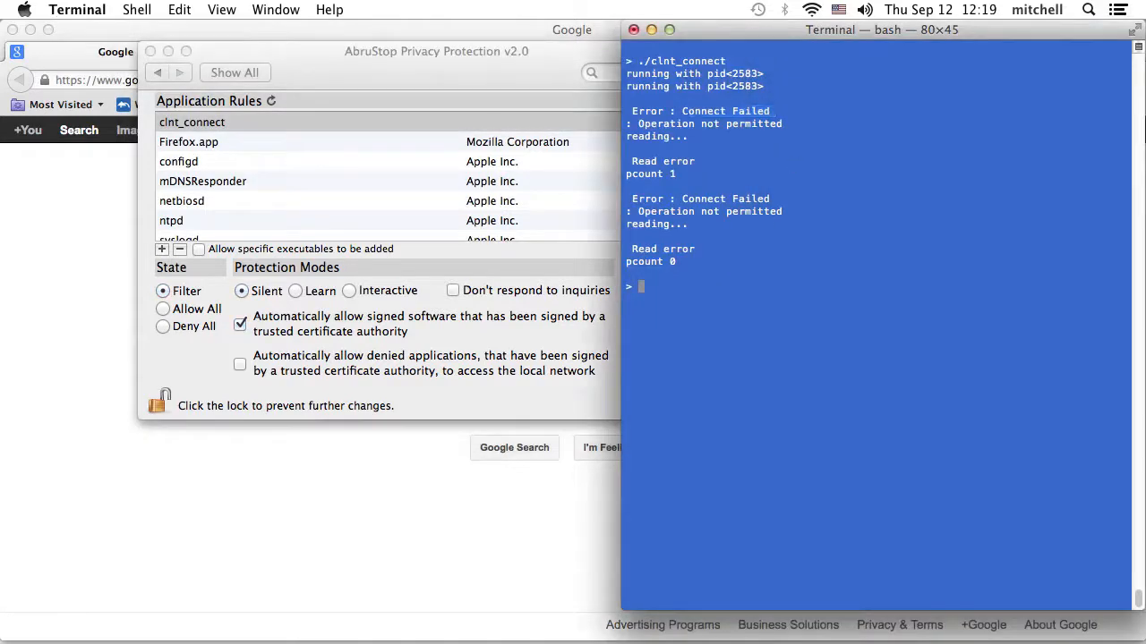
- Rerun clnt_connect so it prints server timestamps, then ping google.com and get replies
key("Up")
key("Return")
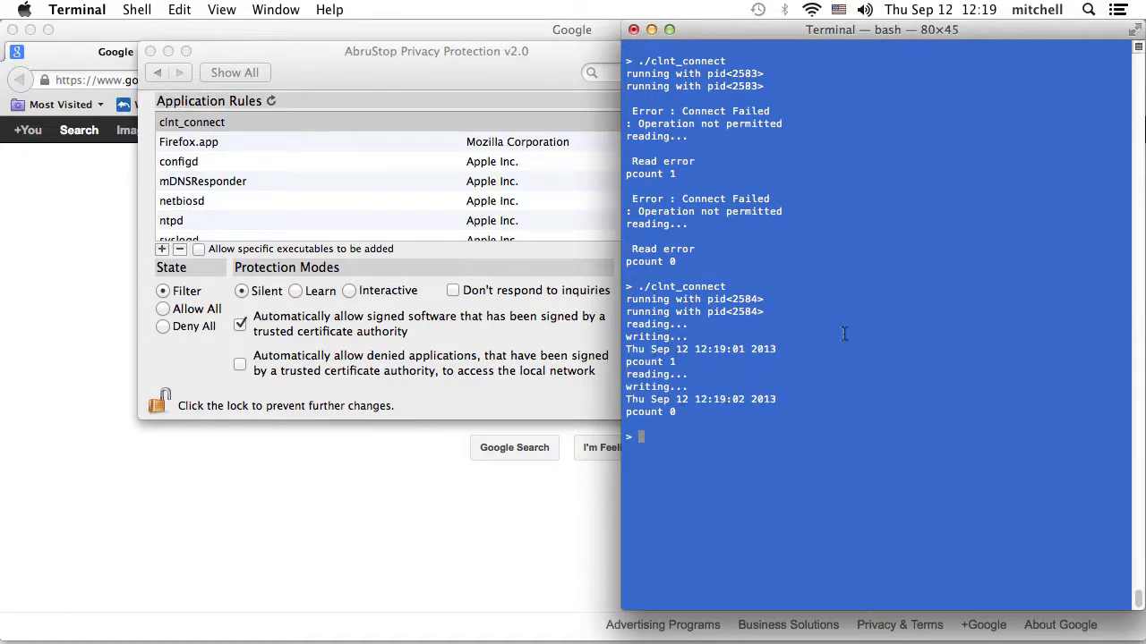
left_click(476, 78)
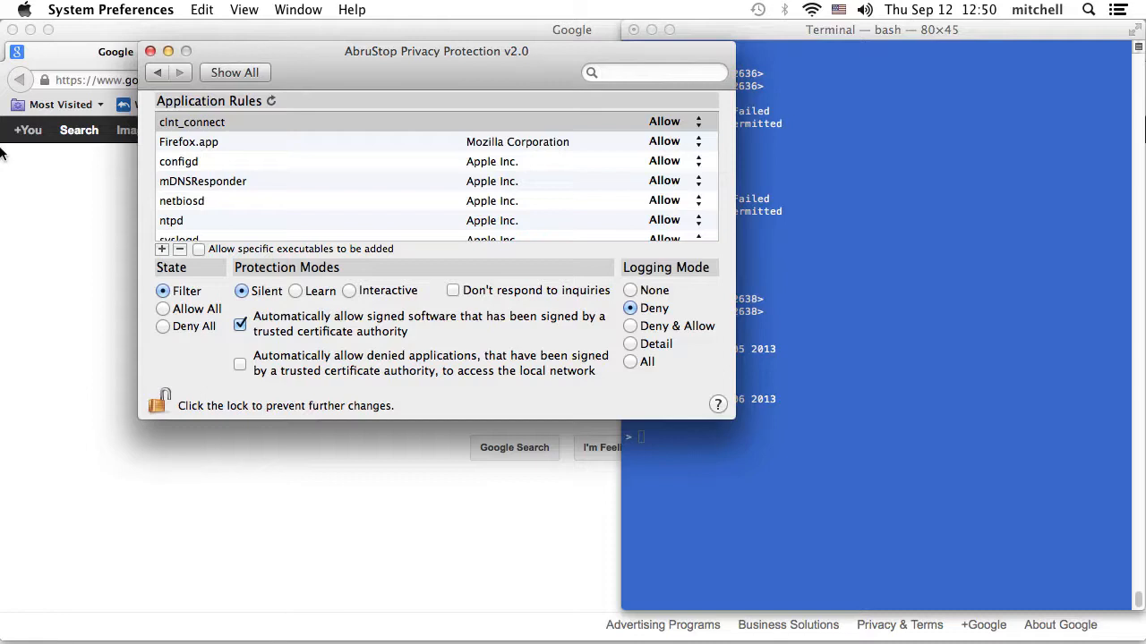
left_click(776, 356)
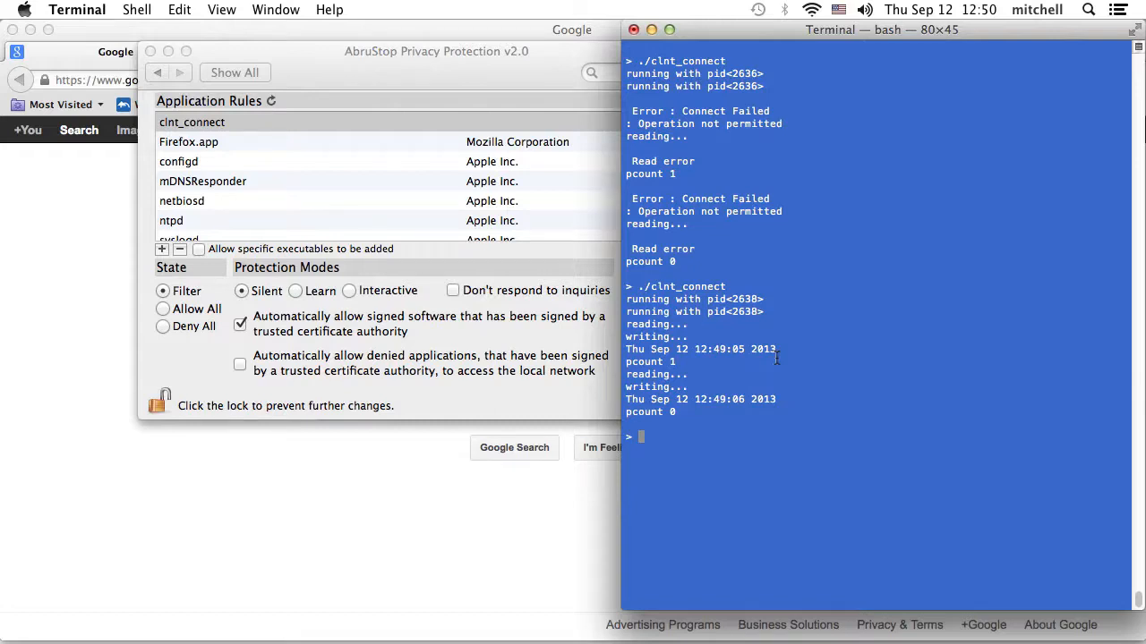
type("ping google.com")
key("Return")
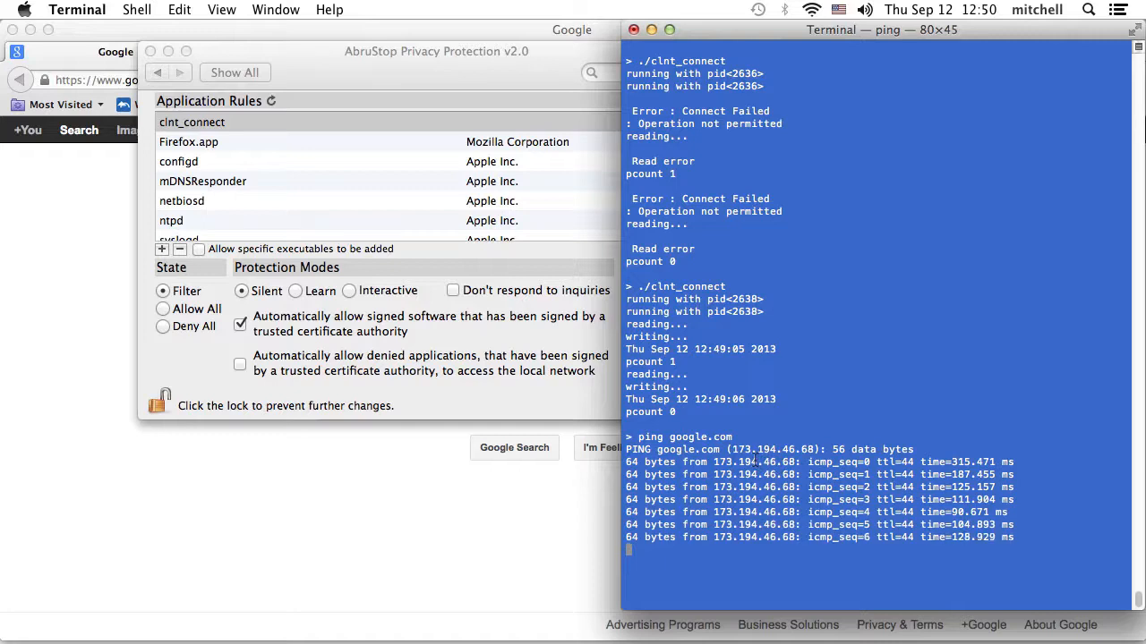
- Refresh AbruStop's rule list so ping appears, then try Deny All and return to Allow All
left_click(416, 74)
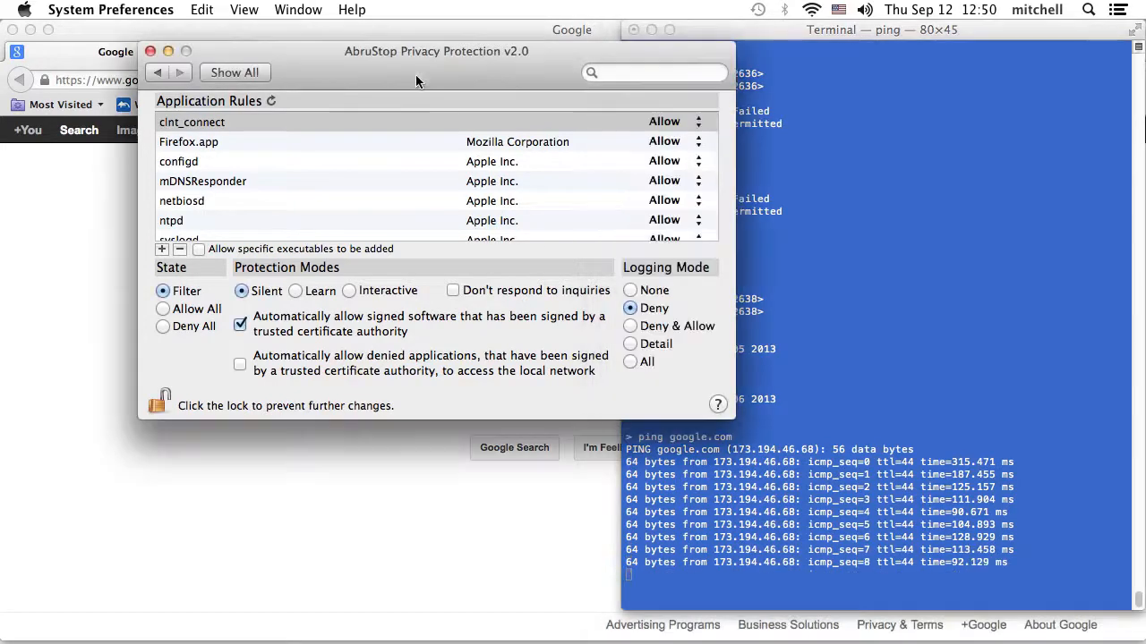
left_click(271, 98)
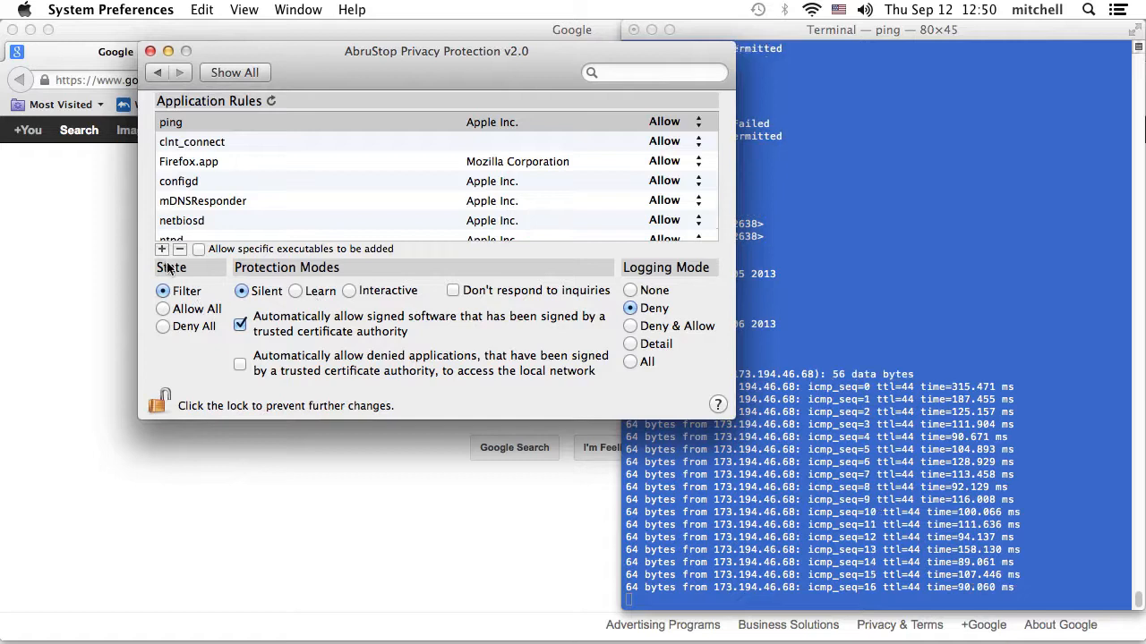
left_click(163, 328)
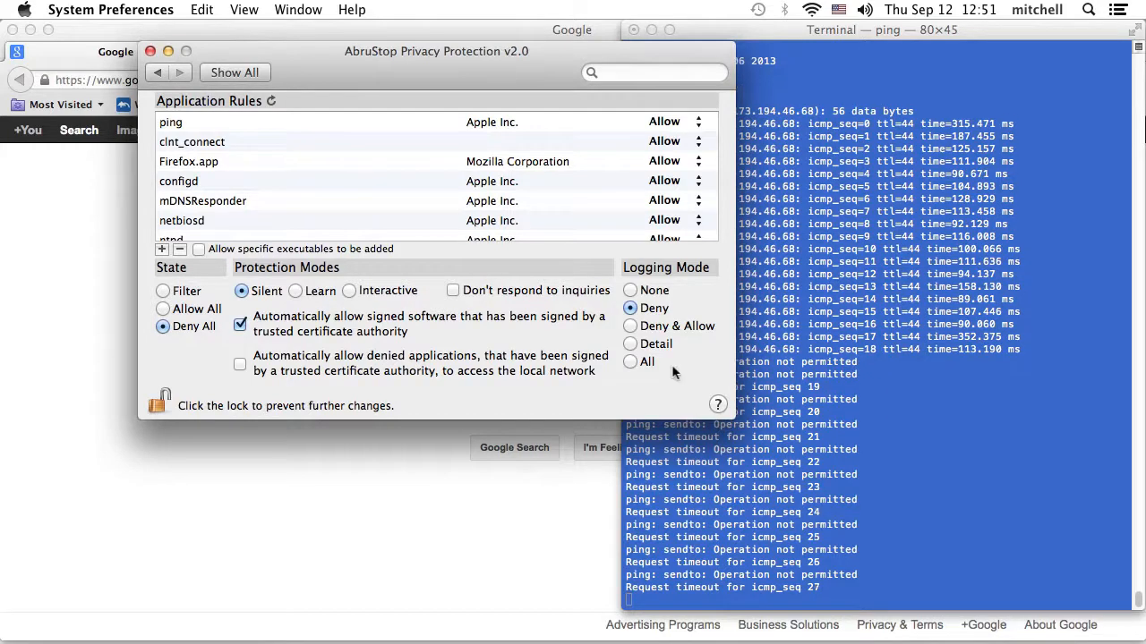
left_click(163, 310)
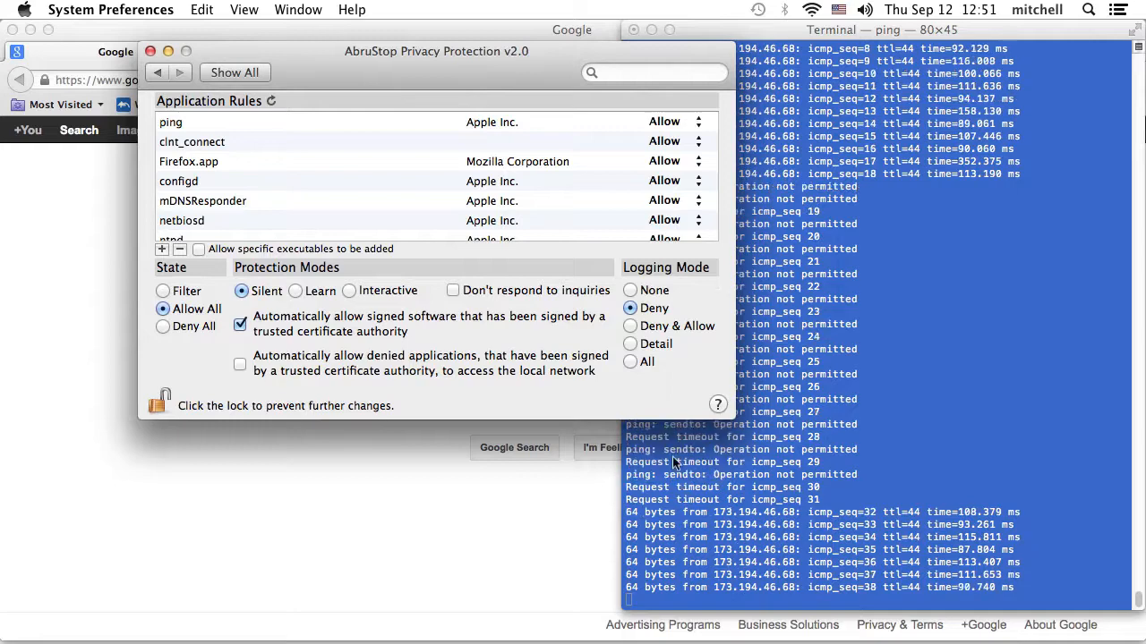
- Set ping's rule to Deny and return AbruStop to Filter so the running ping is blocked
left_click(670, 123)
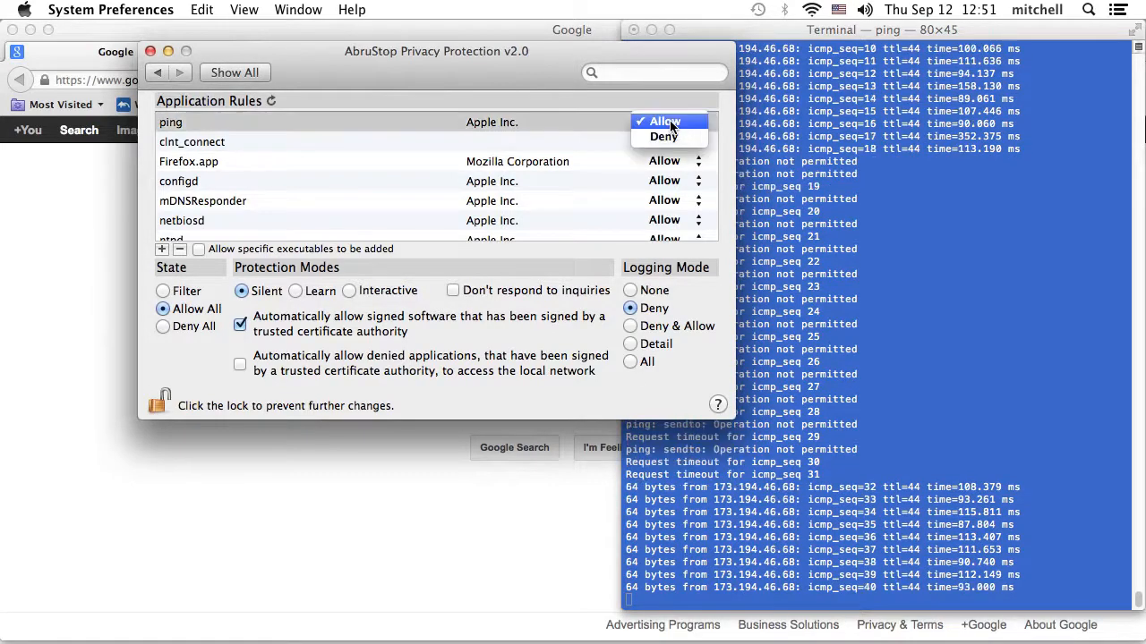
left_click(668, 140)
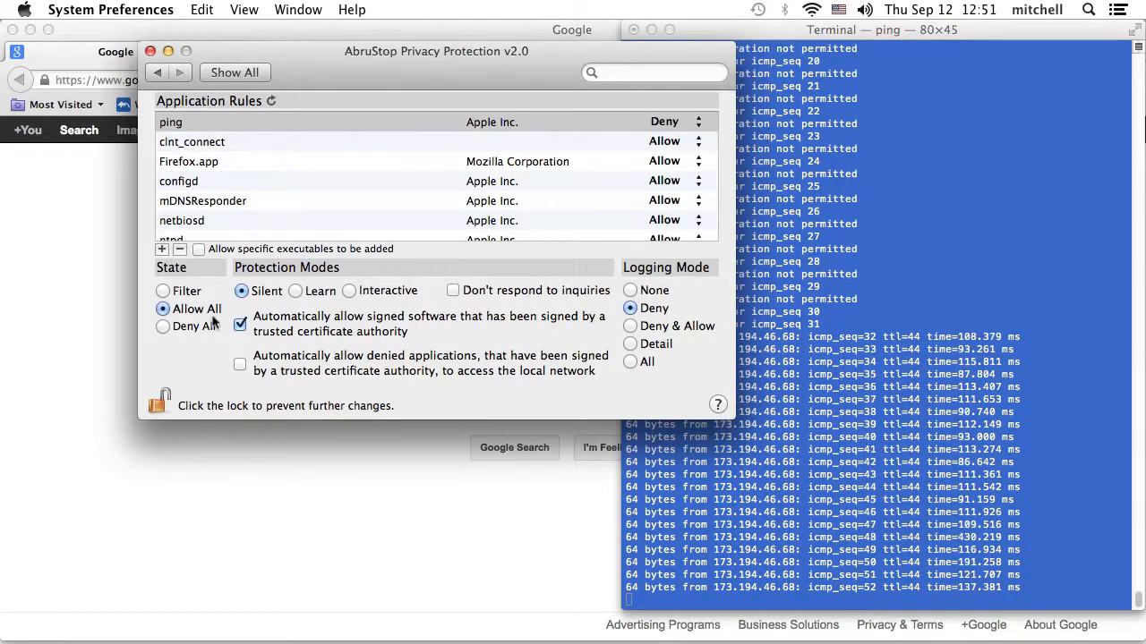
left_click(163, 294)
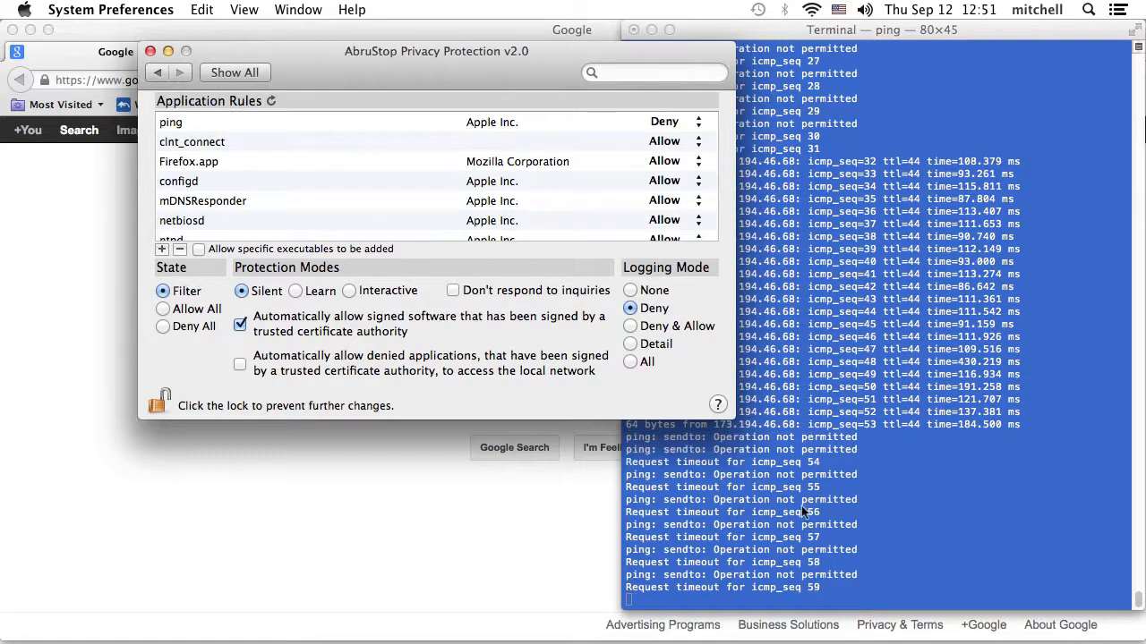
left_click(803, 507)
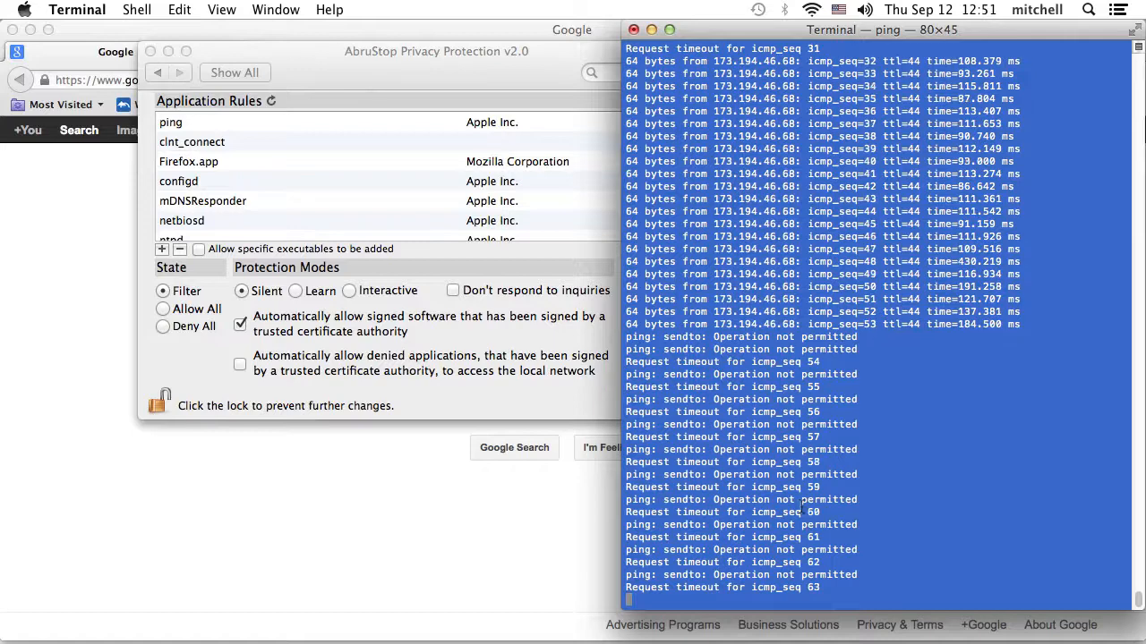
- Stop the ping with Ctrl-C, clear the Terminal screen, and return to the AbruStop pane
key("ctrl+c")
type("clear")
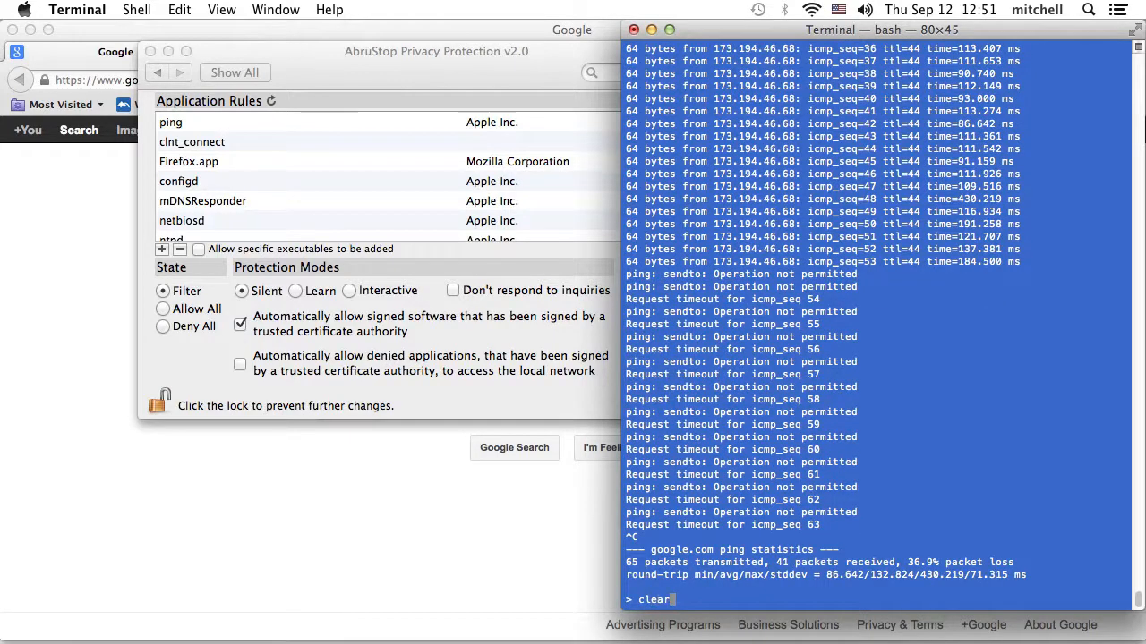
key("Return")
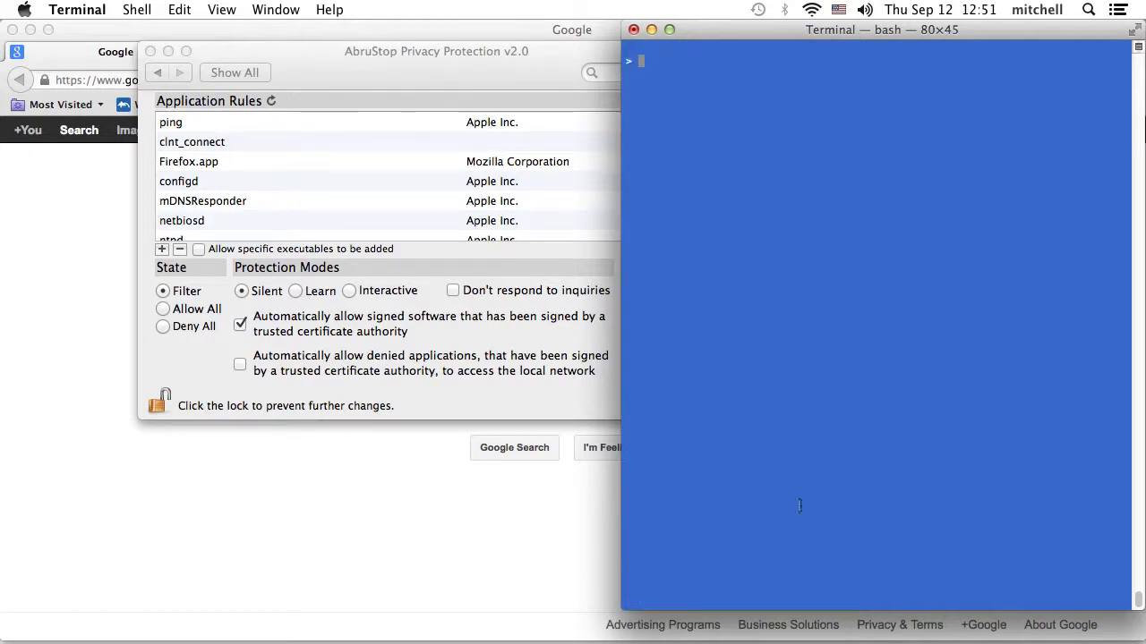
left_click(443, 57)
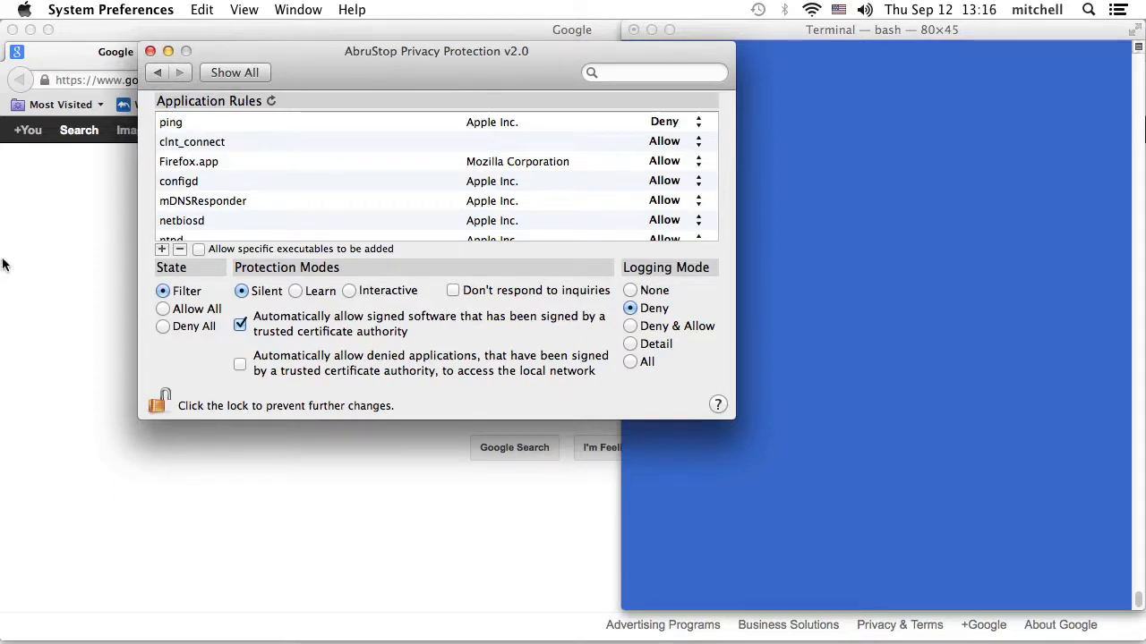
- Quit Firefox from its application menu
left_click(104, 40)
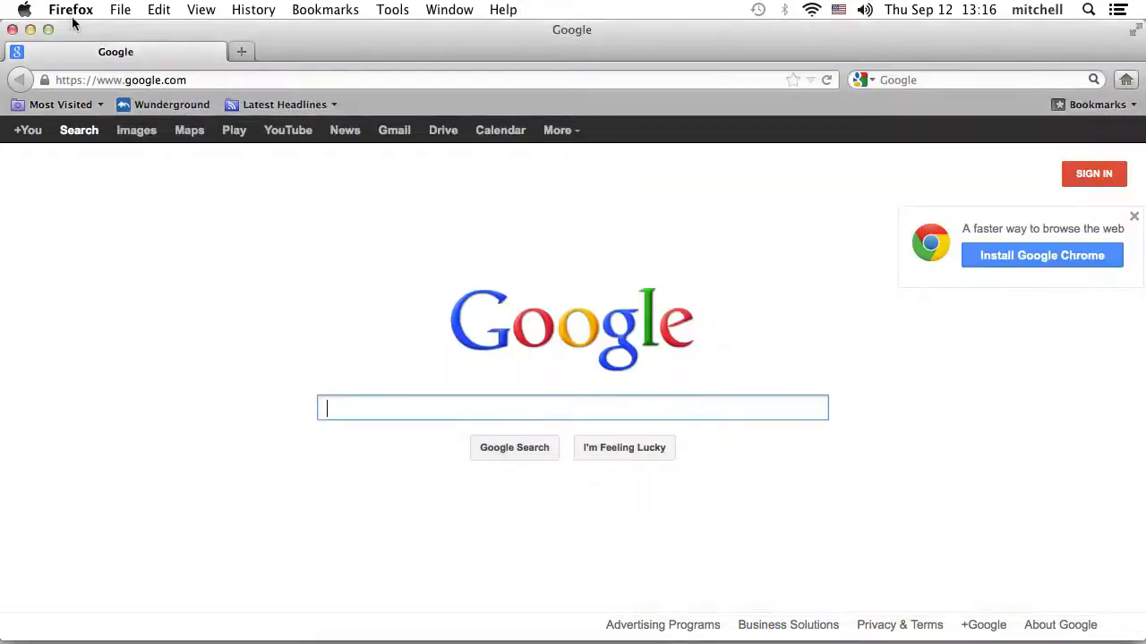
left_click(72, 11)
left_click(69, 174)
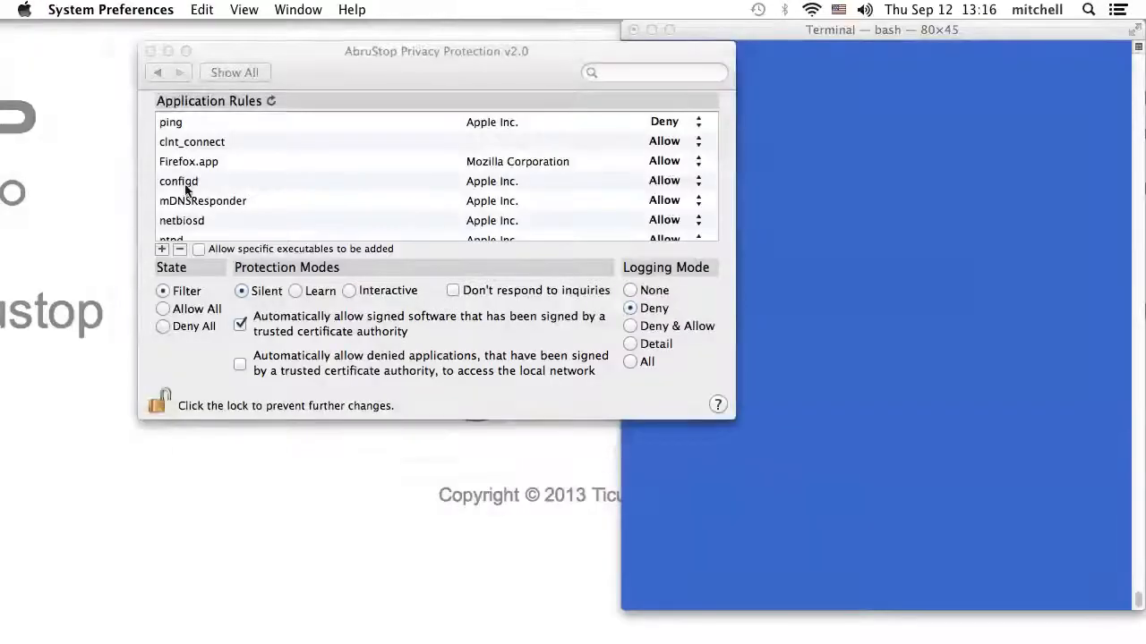
- Delete the Firefox.app rule, switch to Interactive mode, and stop automatically allowing signed software
left_click_drag(335, 70, 336, 69)
left_click(216, 161)
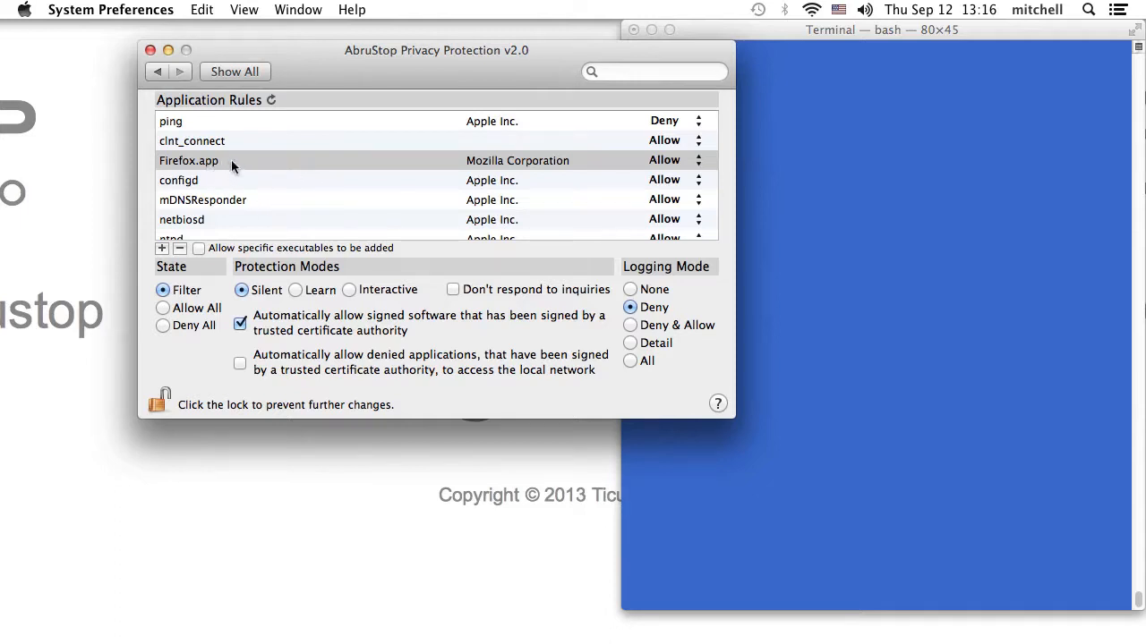
left_click(180, 249)
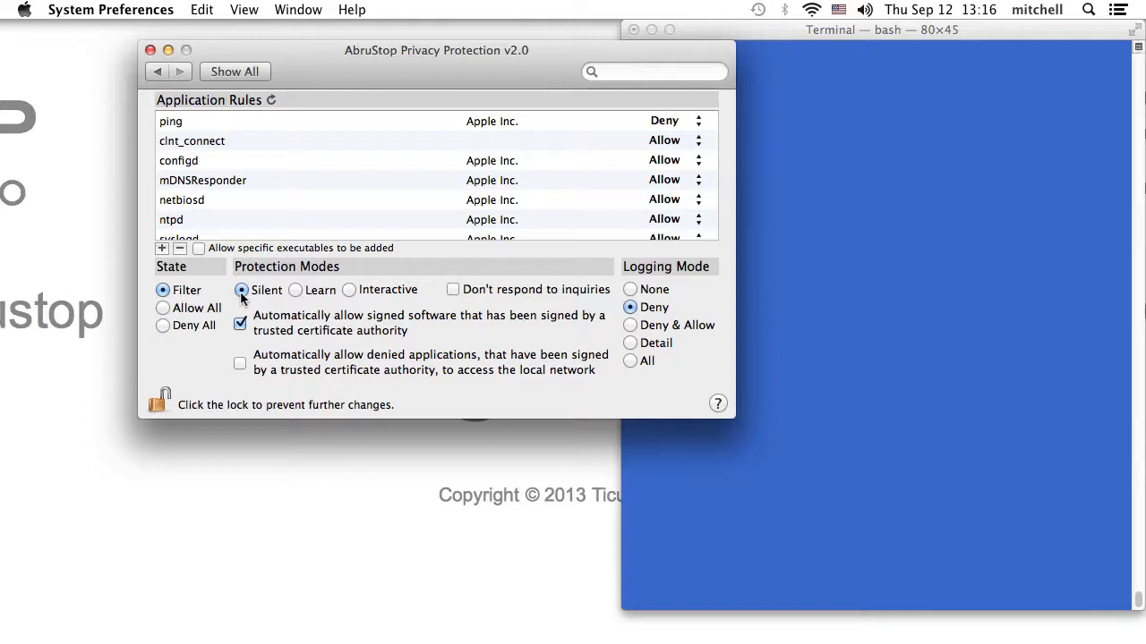
left_click(350, 290)
left_click(240, 325)
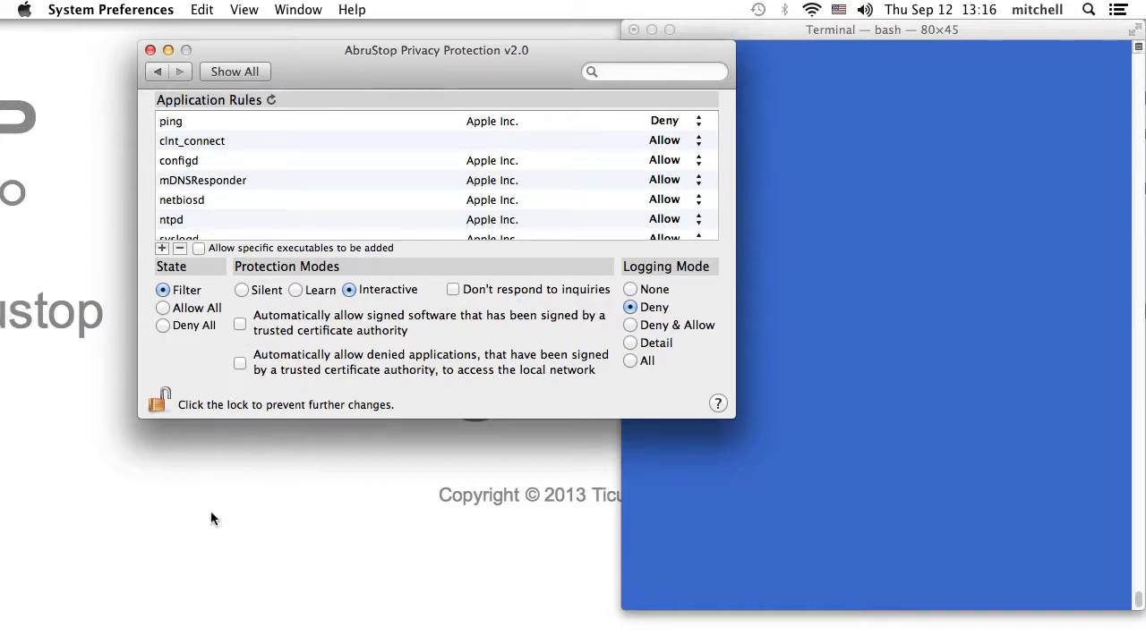
mouse_move(98, 614)
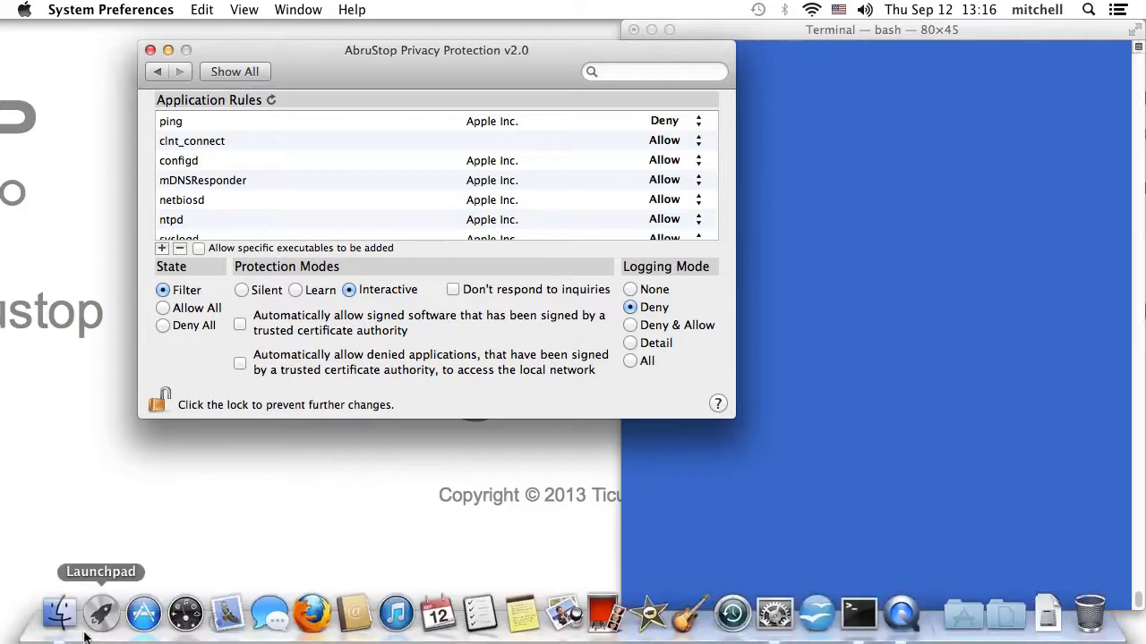
left_click(304, 618)
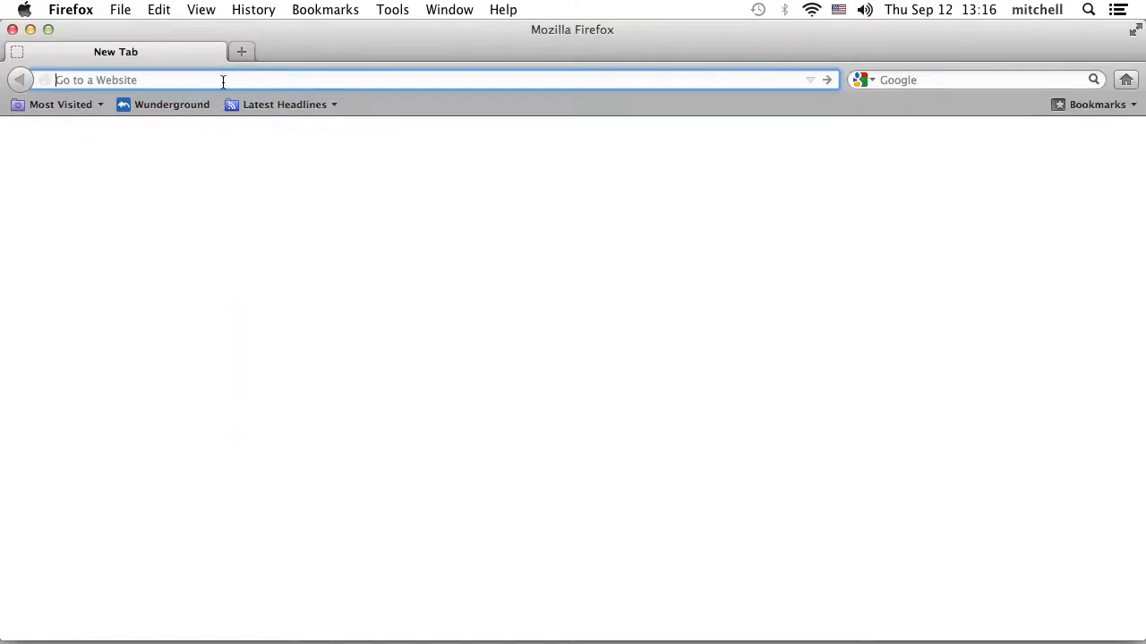
type("www.google.com")
key("Return")
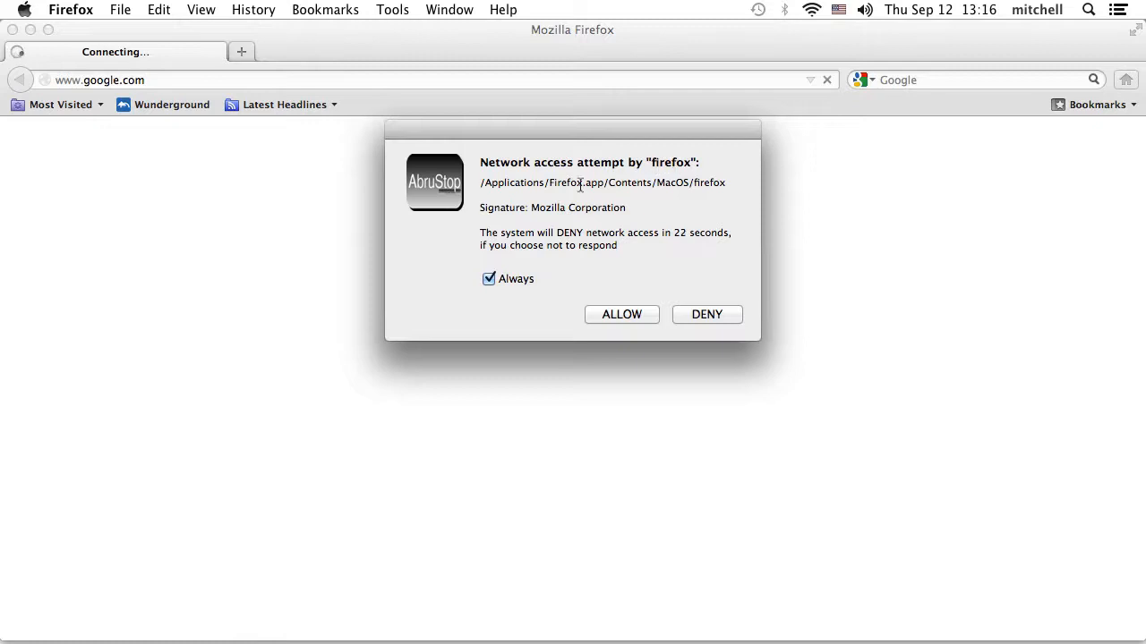
- Highlight the prompt's program path, Mozilla Corporation signature and automatic-deny countdown warning
left_click_drag(483, 183, 724, 185)
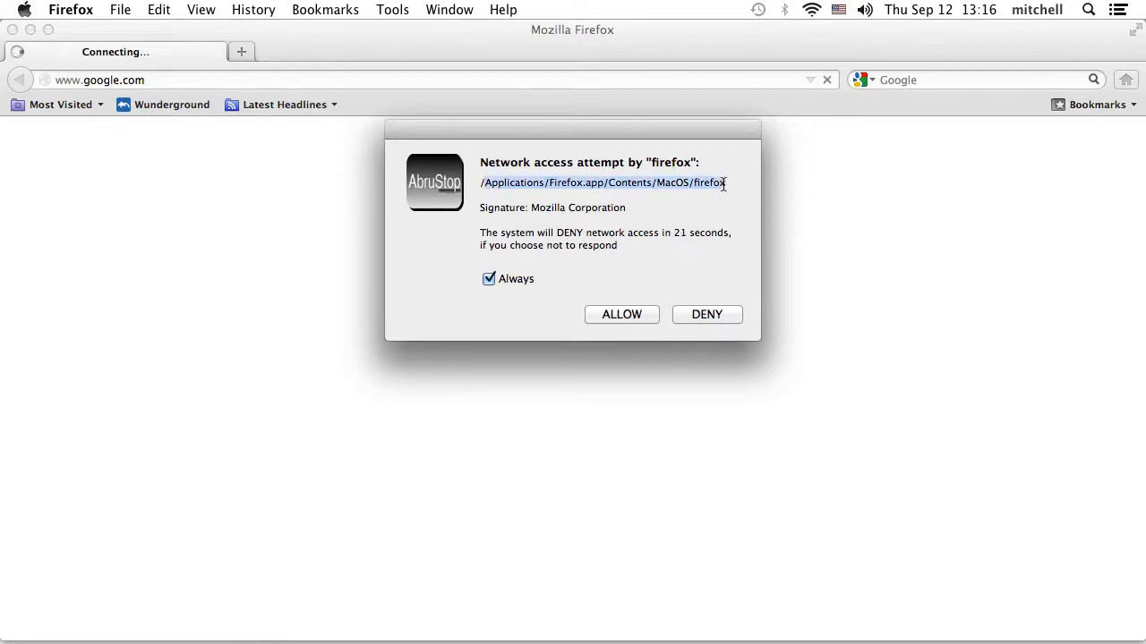
left_click(564, 212)
left_click_drag(520, 212, 637, 209)
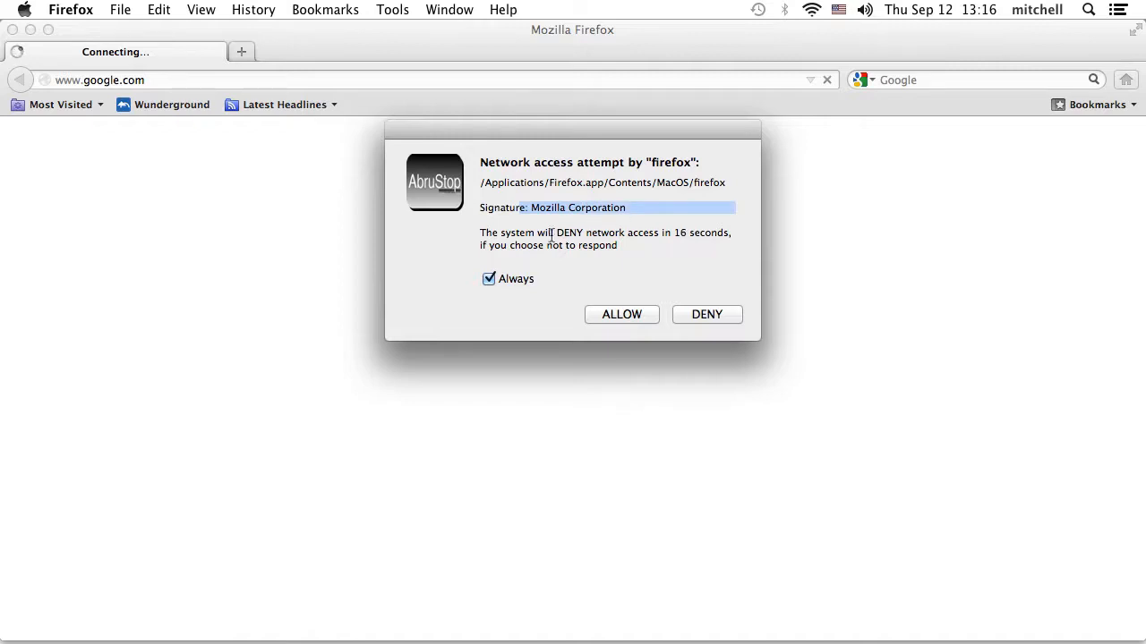
left_click_drag(554, 235, 682, 244)
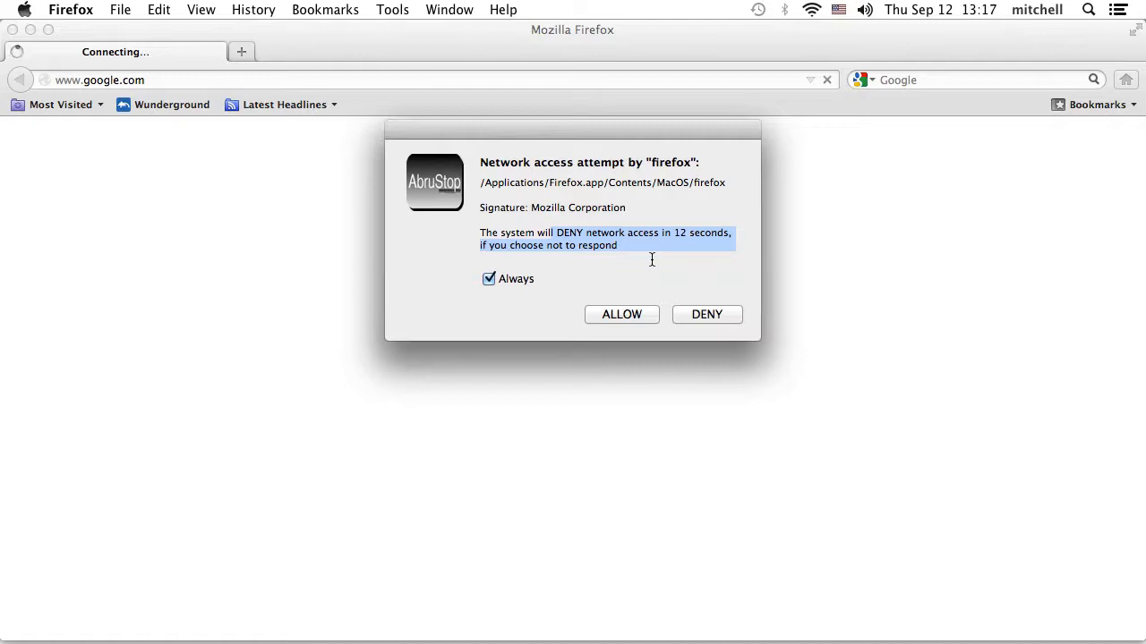
left_click(642, 259)
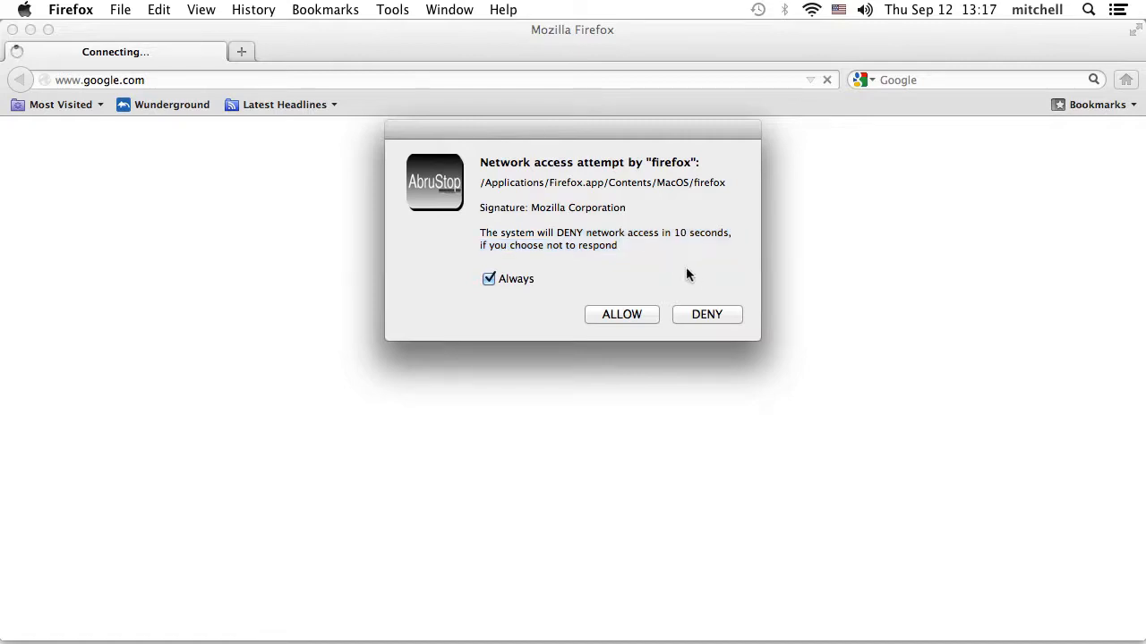
left_click(708, 316)
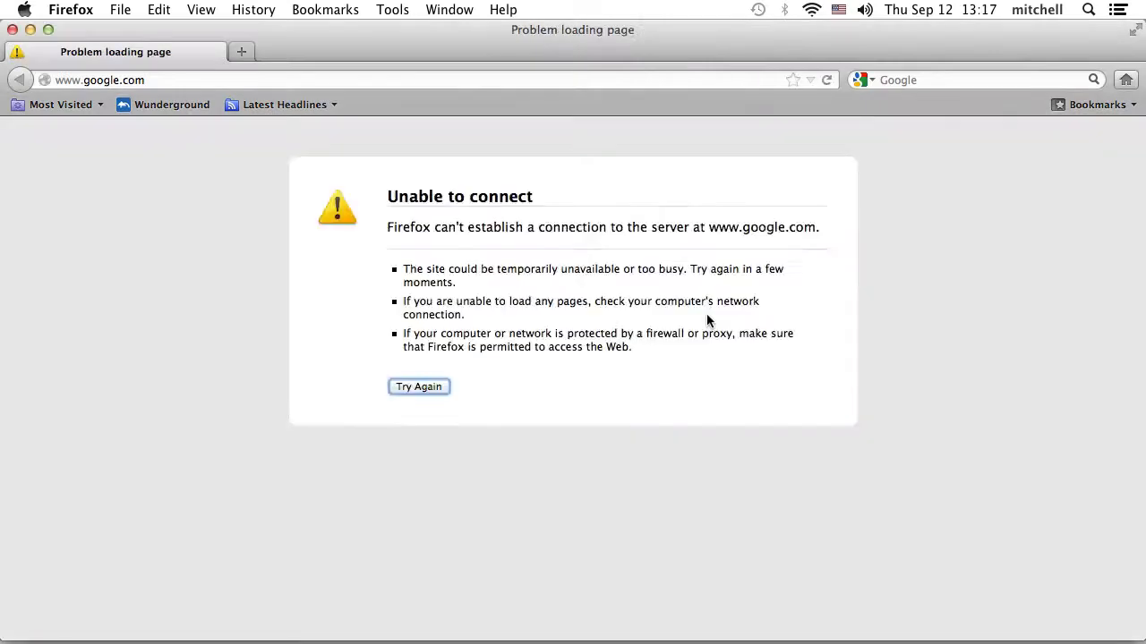
left_click(268, 81)
type("w")
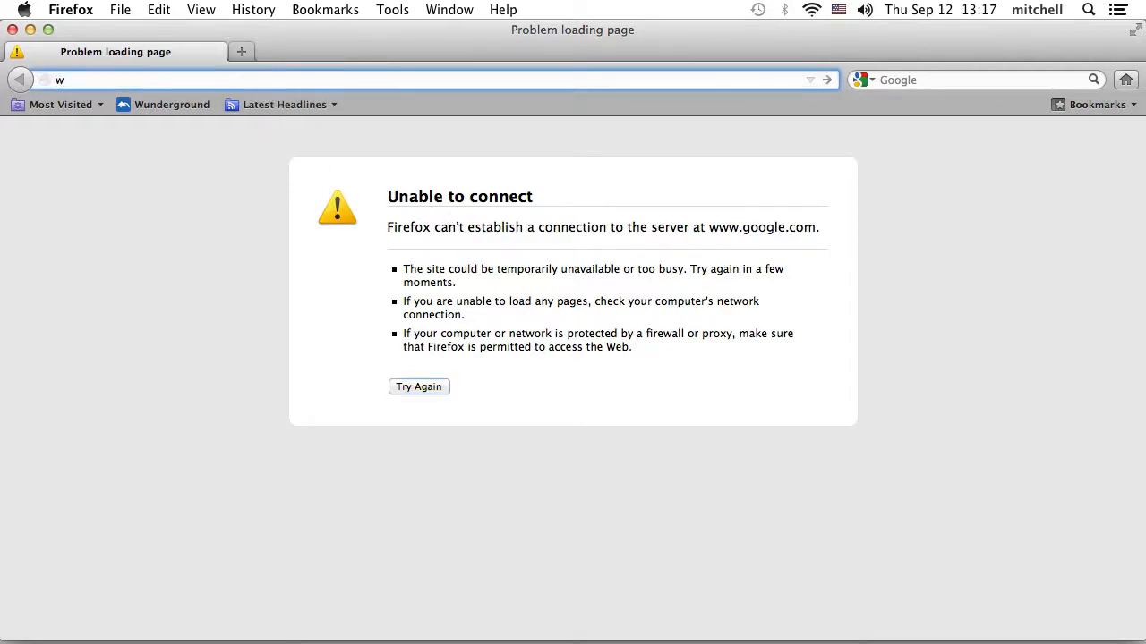
type("ww.gmail.com")
key("Return")
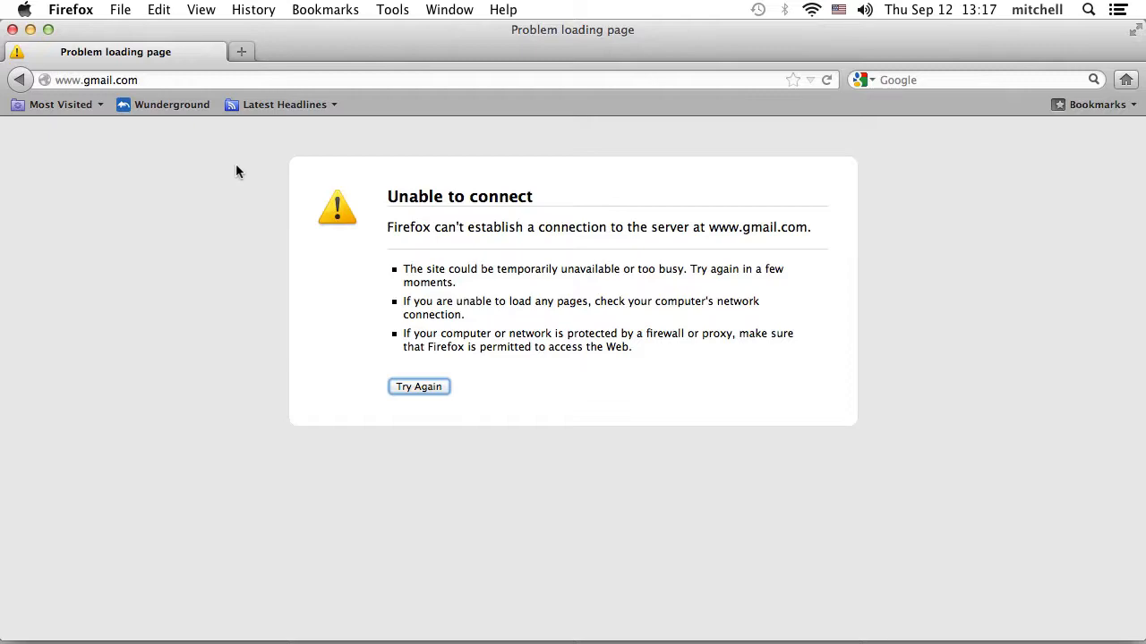
- Switch to System Preferences with Cmd+Tab
key("super+Tab")
key("super+shift+Tab")
key("super+Tab")
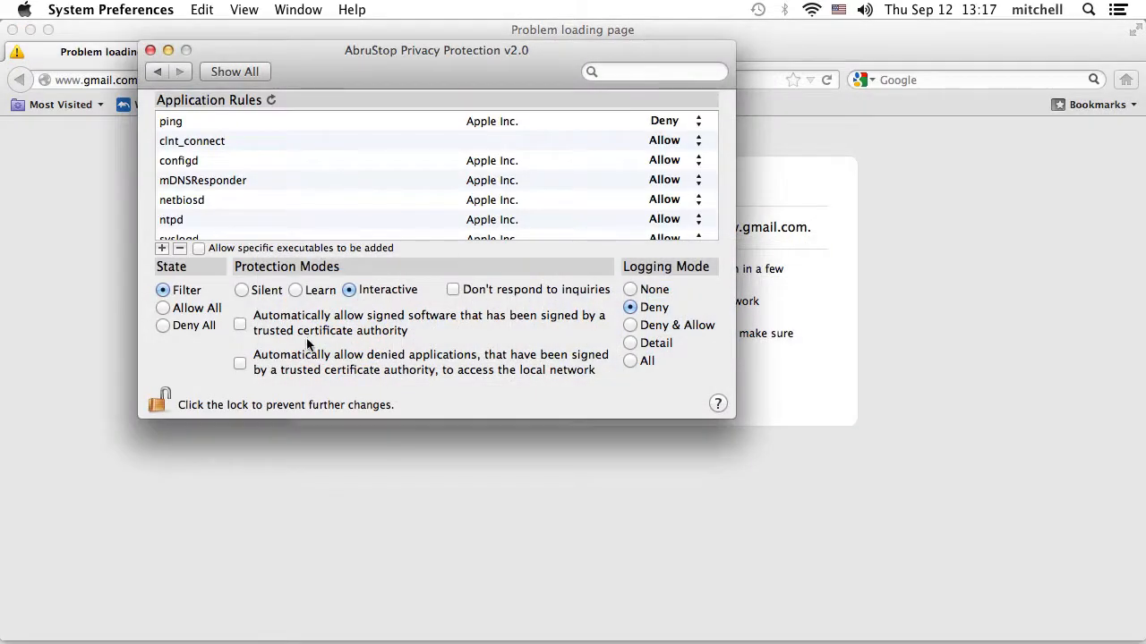
- Turn on 'Automatically allow denied applications… to access the local network', then go back to Firefox
left_click(240, 363)
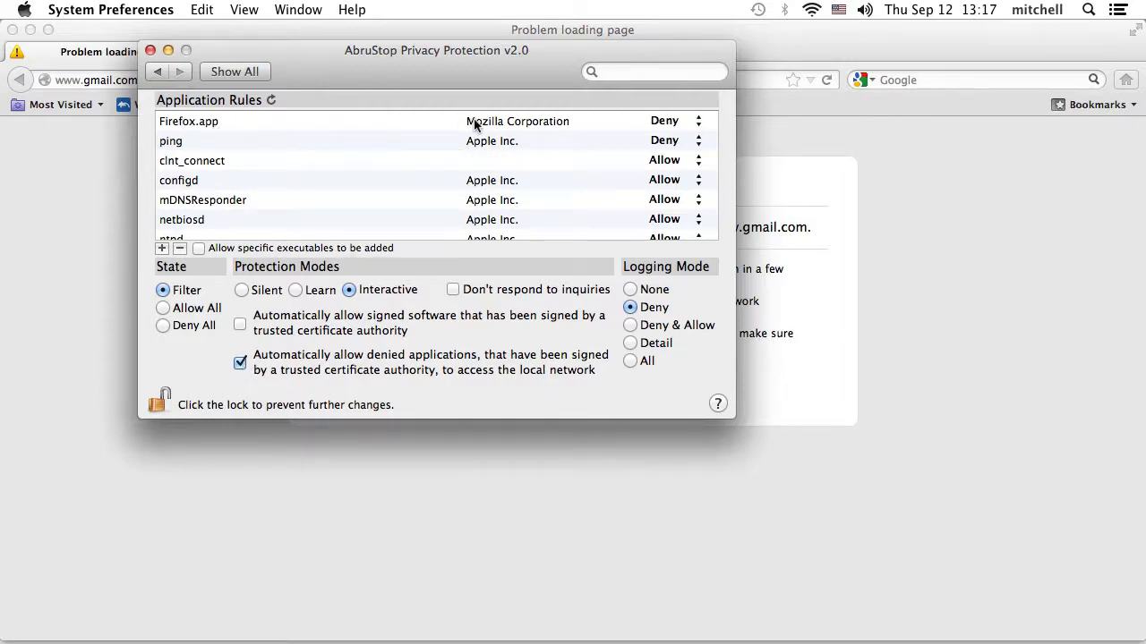
left_click(127, 201)
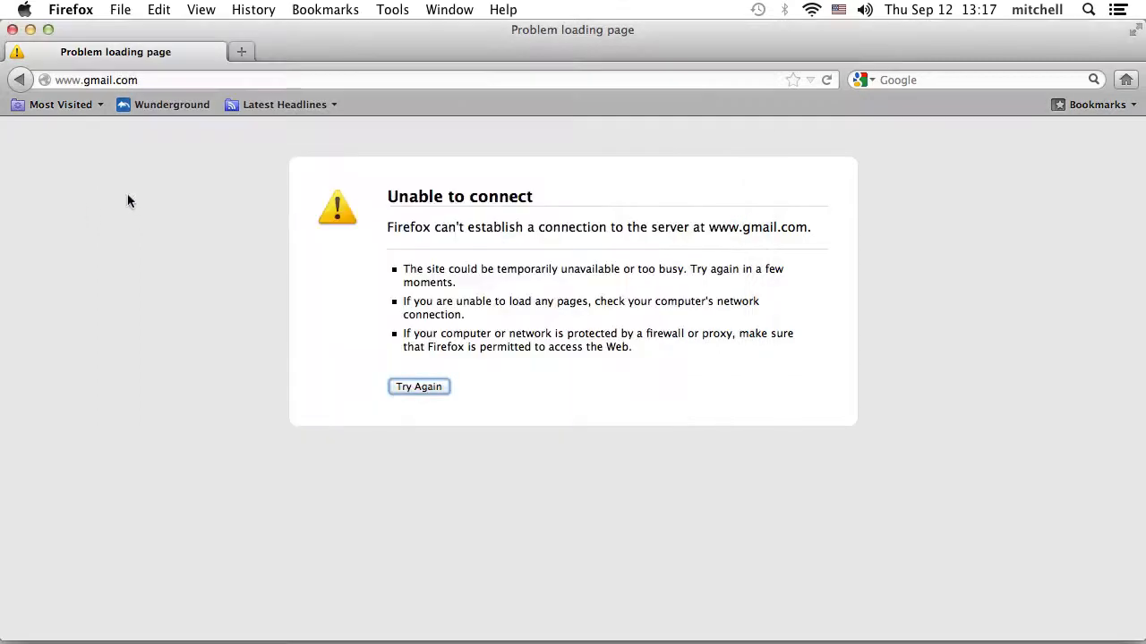
left_click(197, 79)
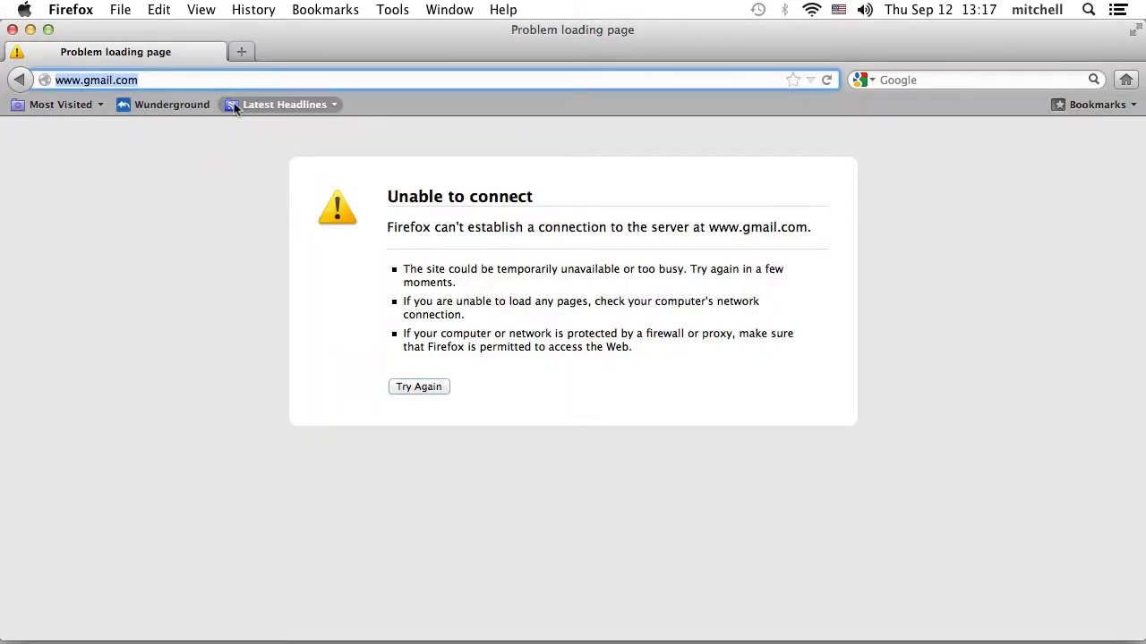
type("www.google.co")
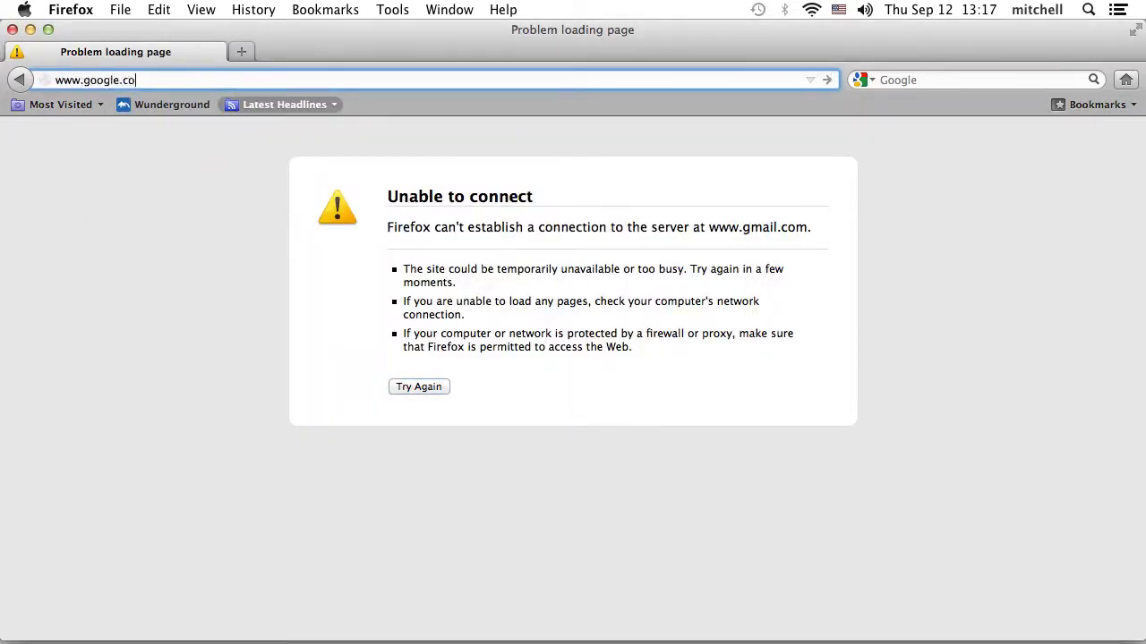
type("m")
key("Return")
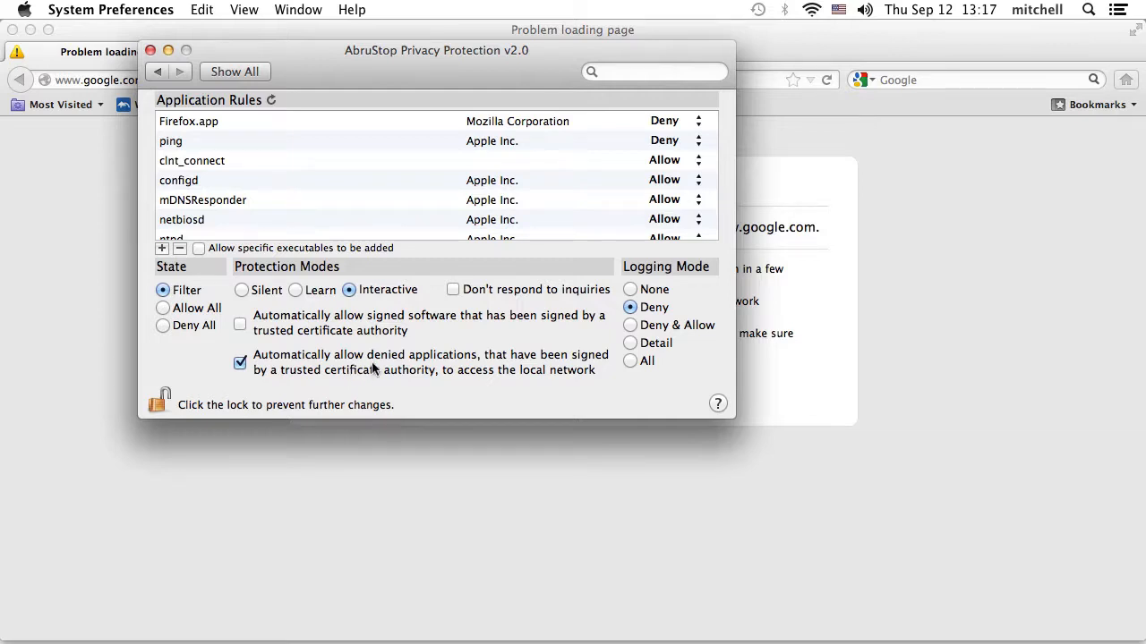
left_click(66, 240)
left_click(179, 80)
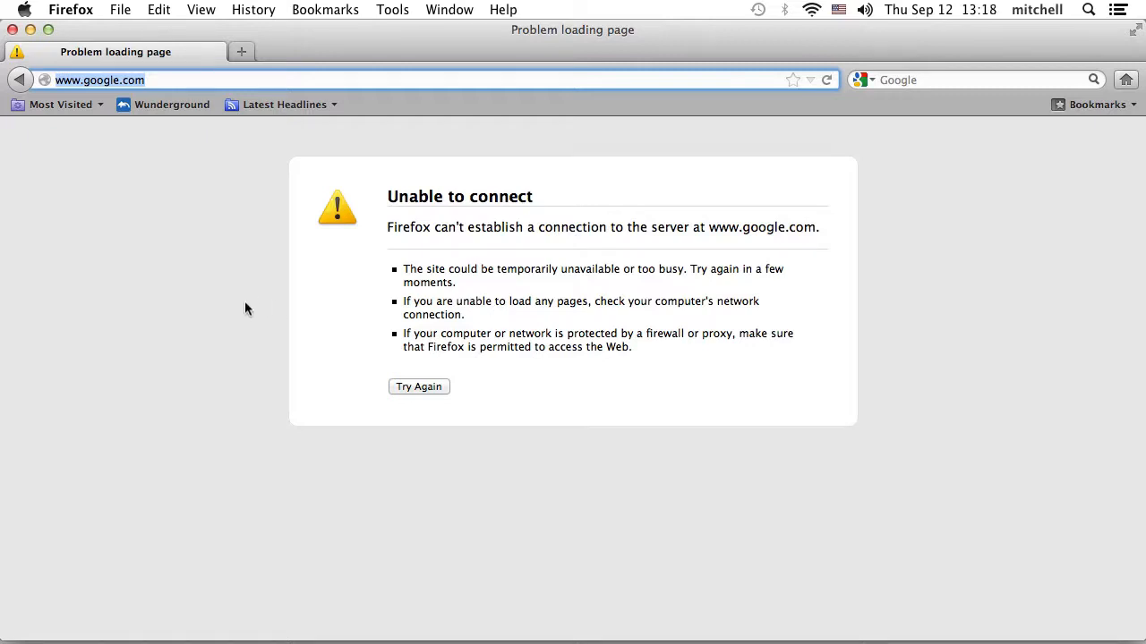
- Load 192.168.0.101/new and browse its AbruStop, Home, About, Download and Contact pages
type("192.")
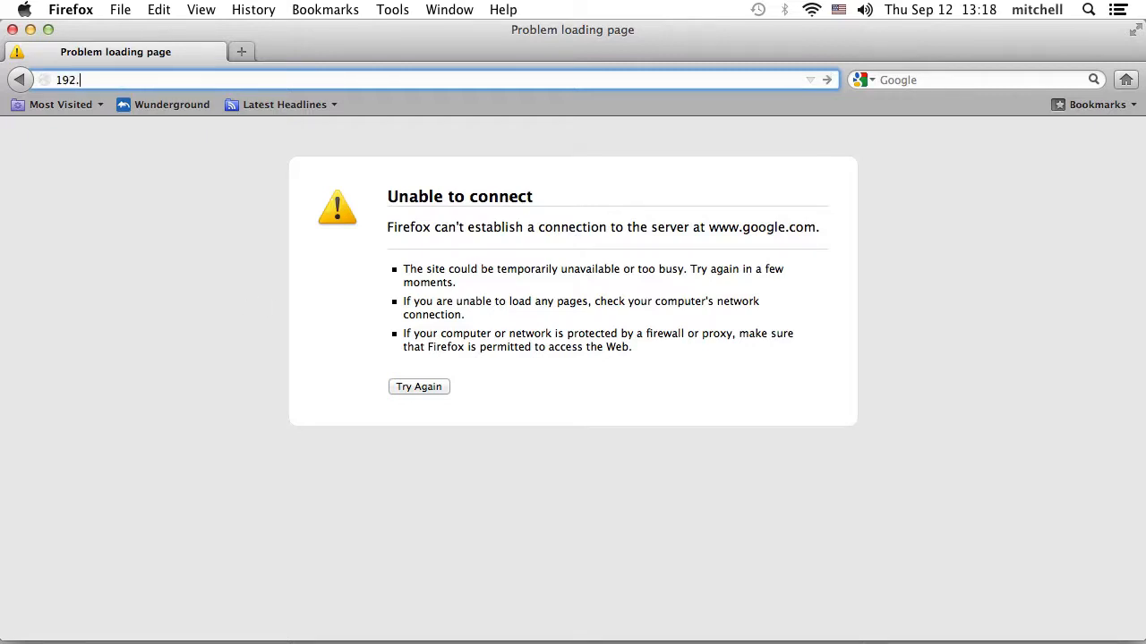
type("168.0.101/new")
key("Return")
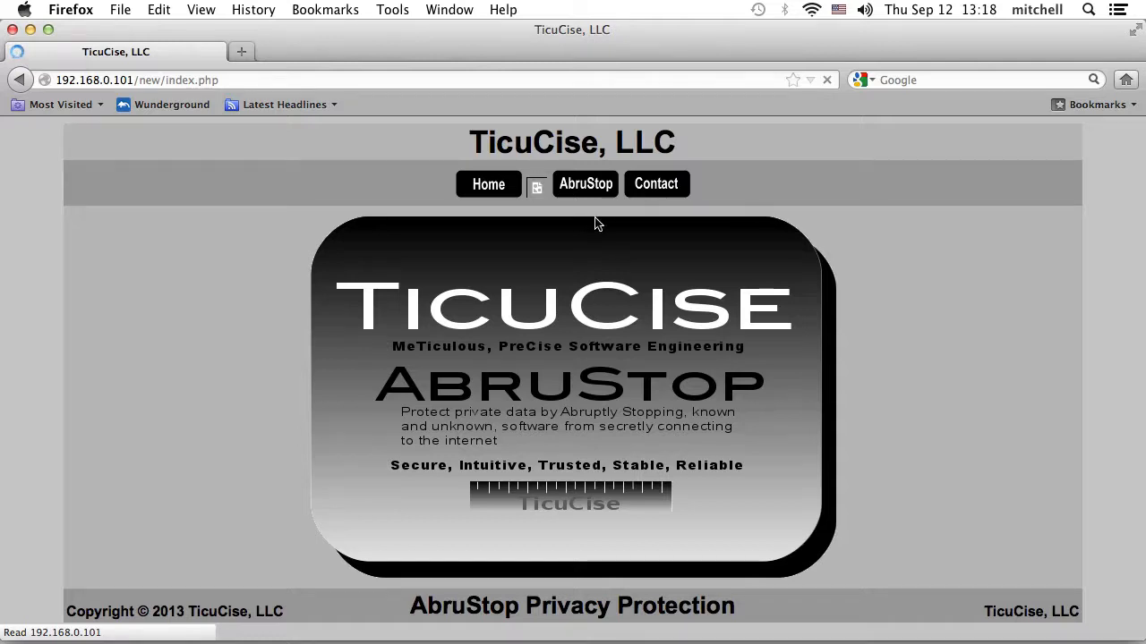
left_click(587, 188)
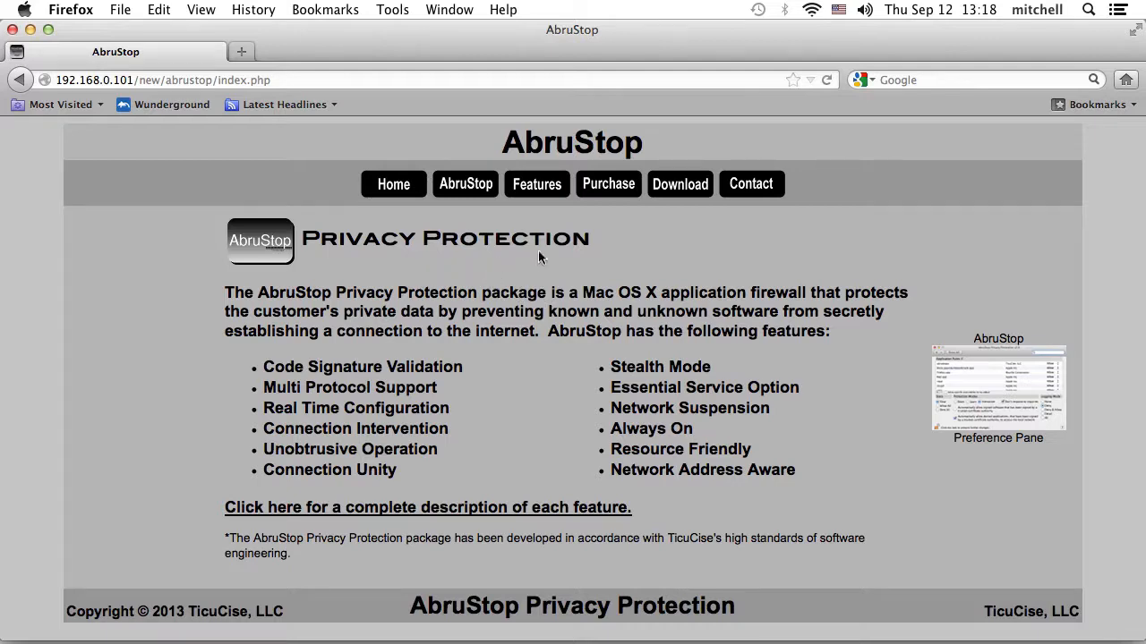
left_click(409, 195)
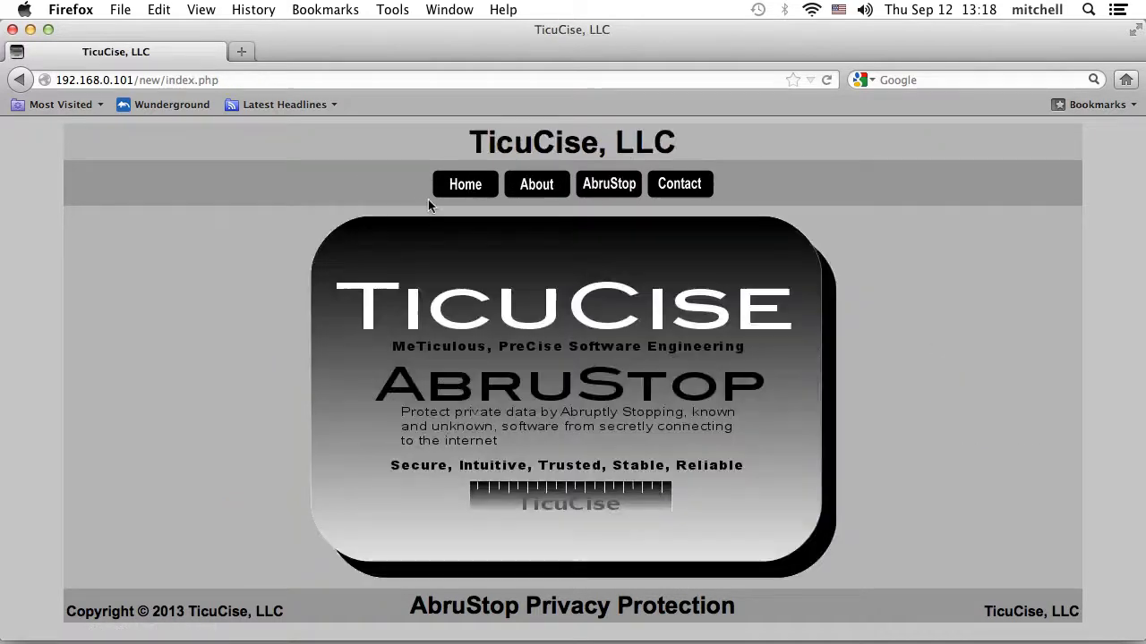
left_click(527, 191)
left_click(595, 190)
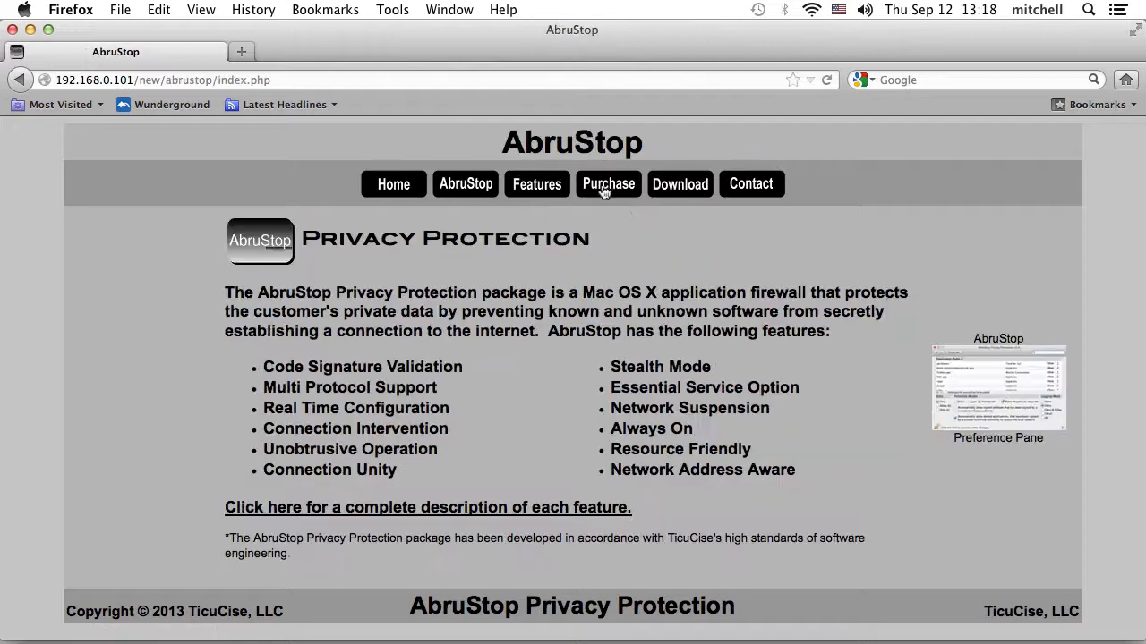
left_click(665, 197)
left_click(743, 186)
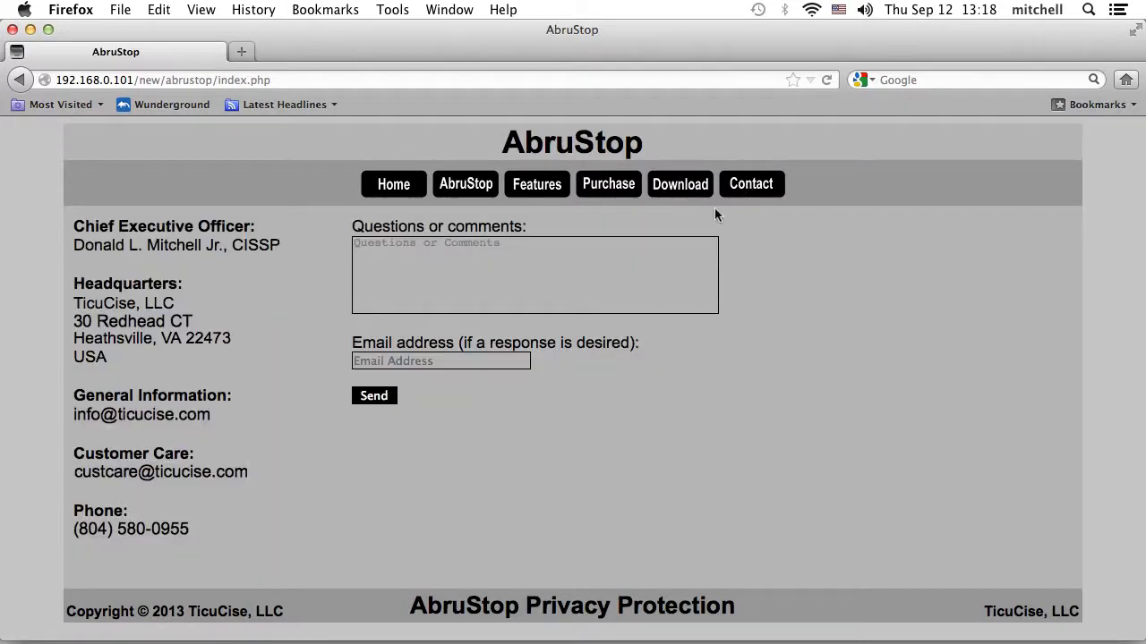
- Cmd+Tab back to the AbruStop pane, where Firefox.app's rule is still Deny
key("super+Tab")
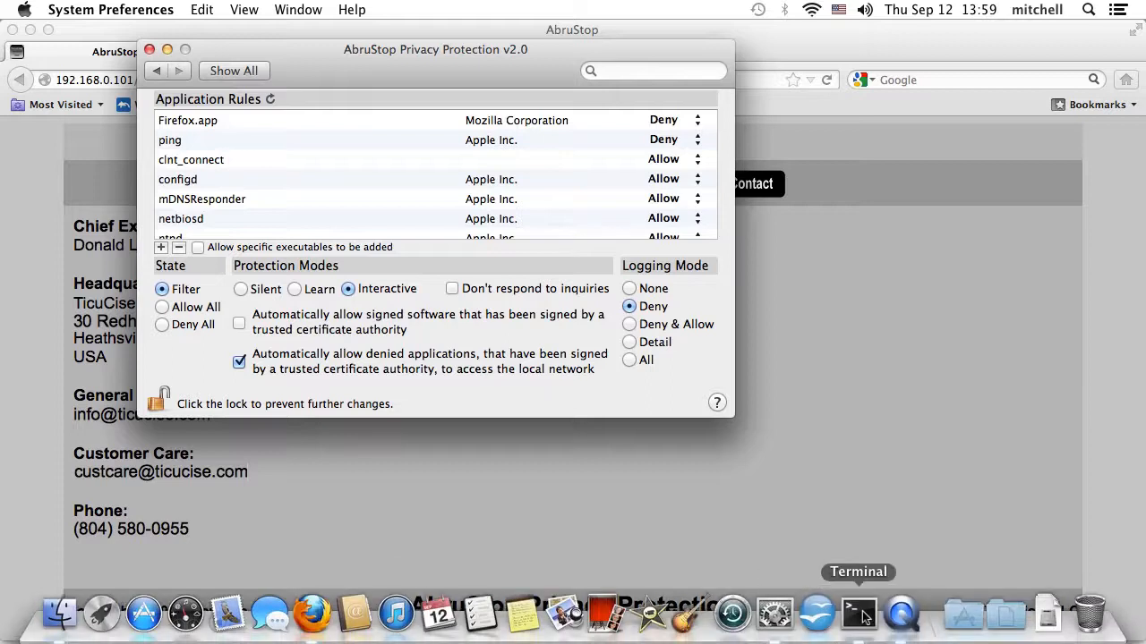
- Rerun ping 192.168.0.103 in the Terminal ssh session and get steady replies, then return to AbruStop
left_click(859, 616)
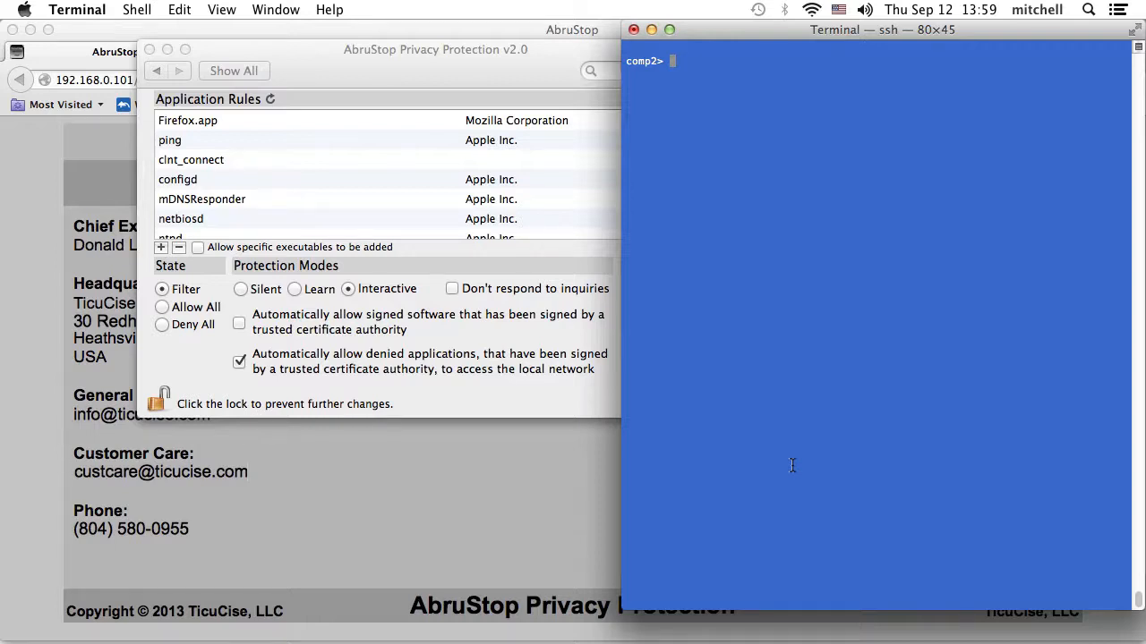
key("Up")
key("Up")
key("Return")
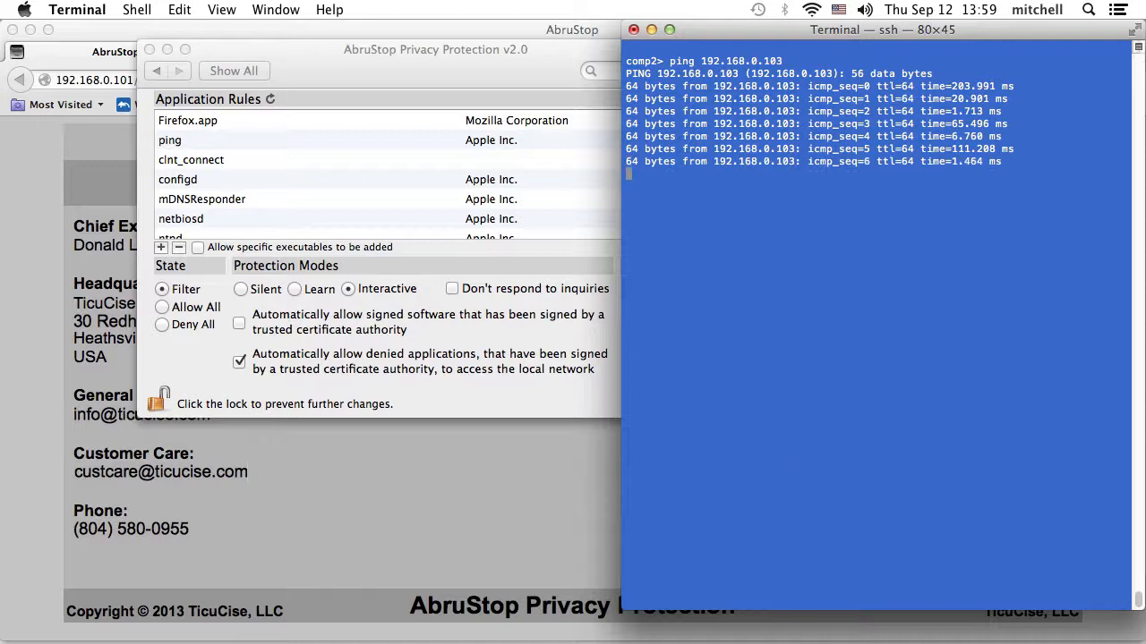
left_click(436, 74)
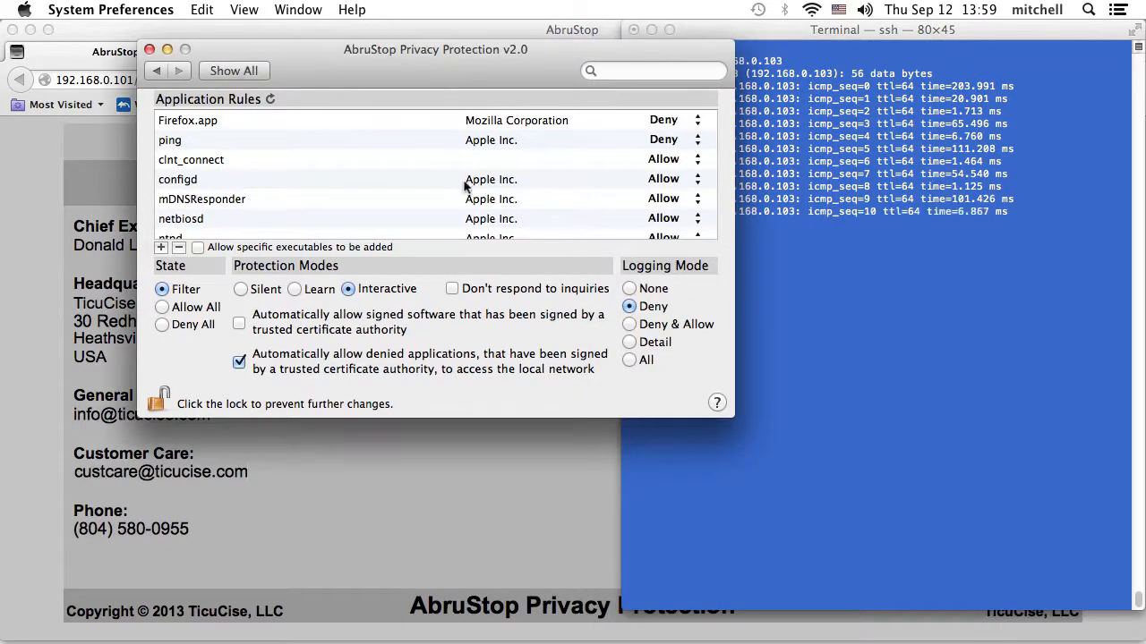
- Turn on 'Don't respond to inquiries' and stop the 192.168.0.103 ping: 28 sent, 15 received, 46.4% loss
left_click(453, 290)
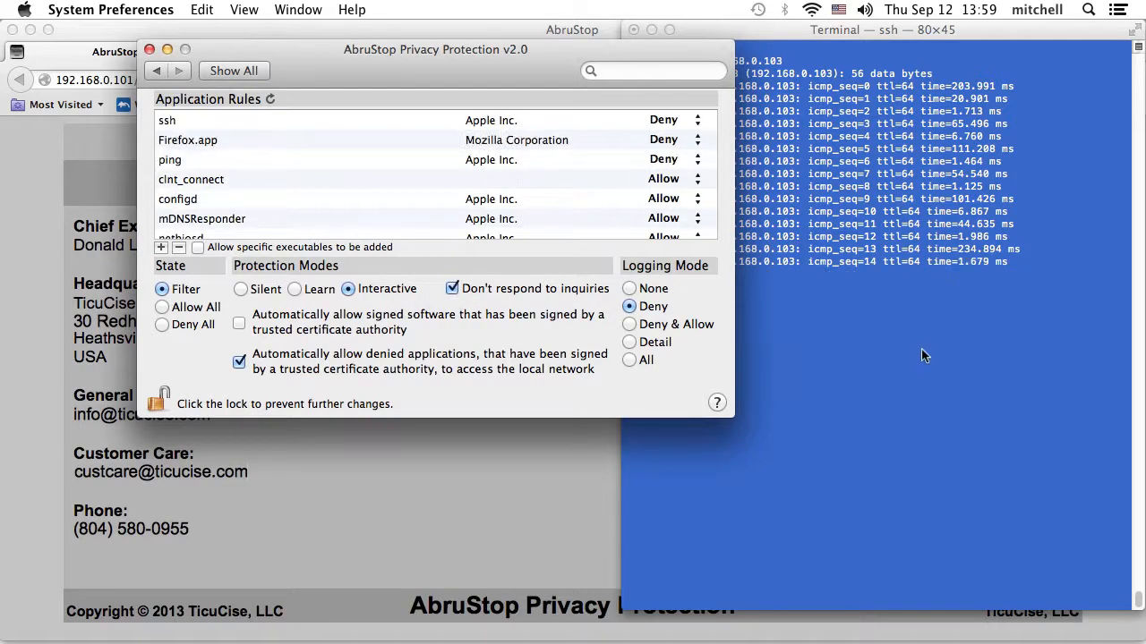
left_click(921, 349)
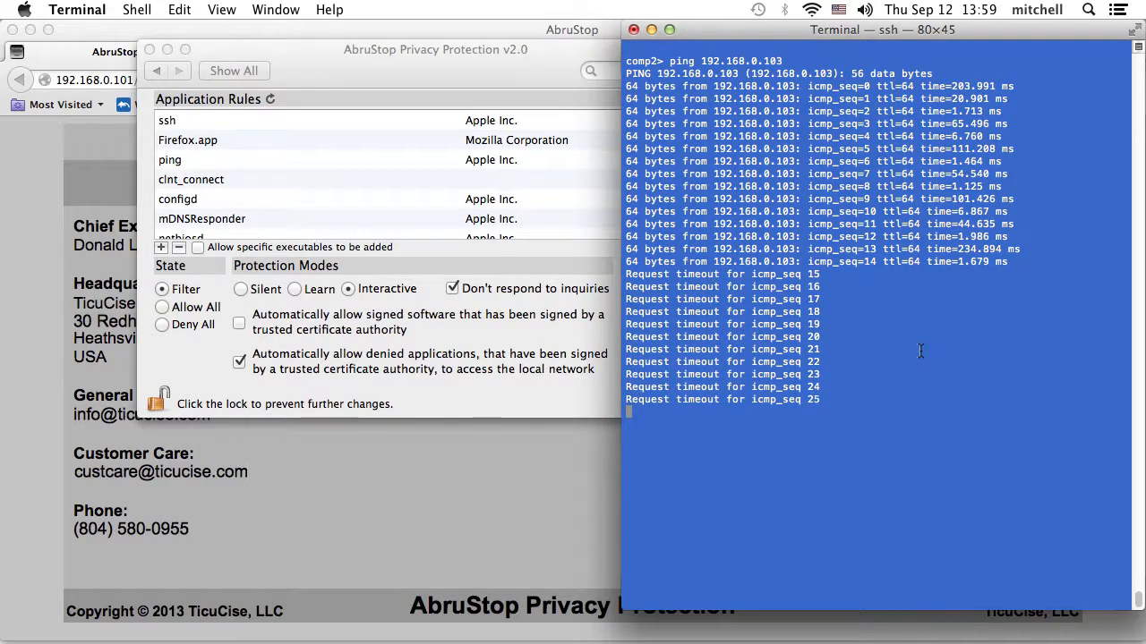
key("ctrl+c")
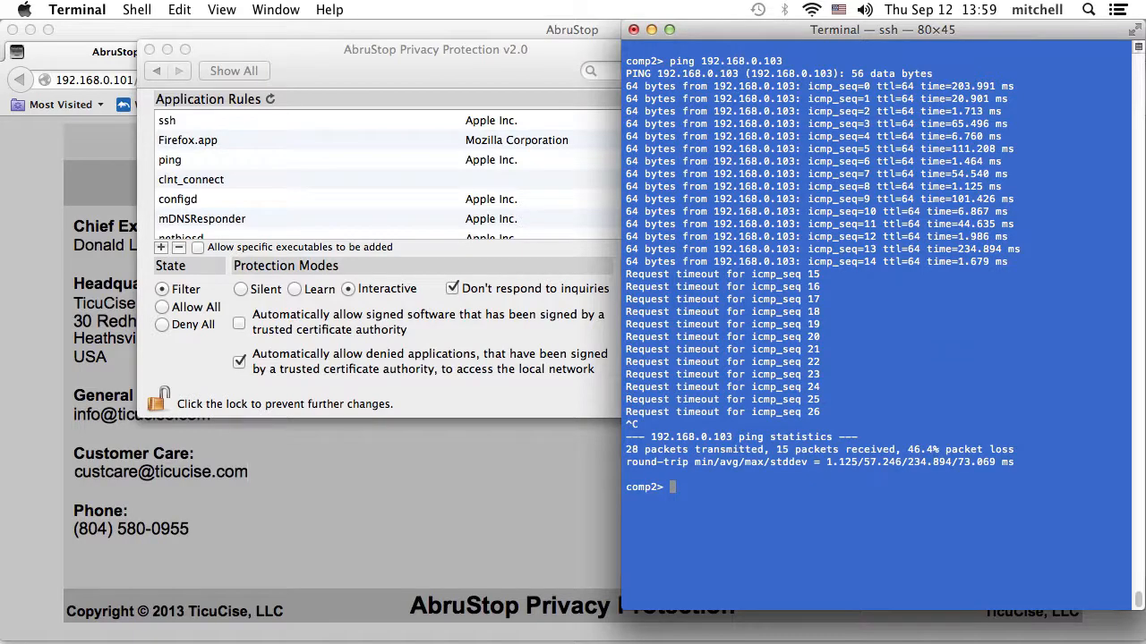